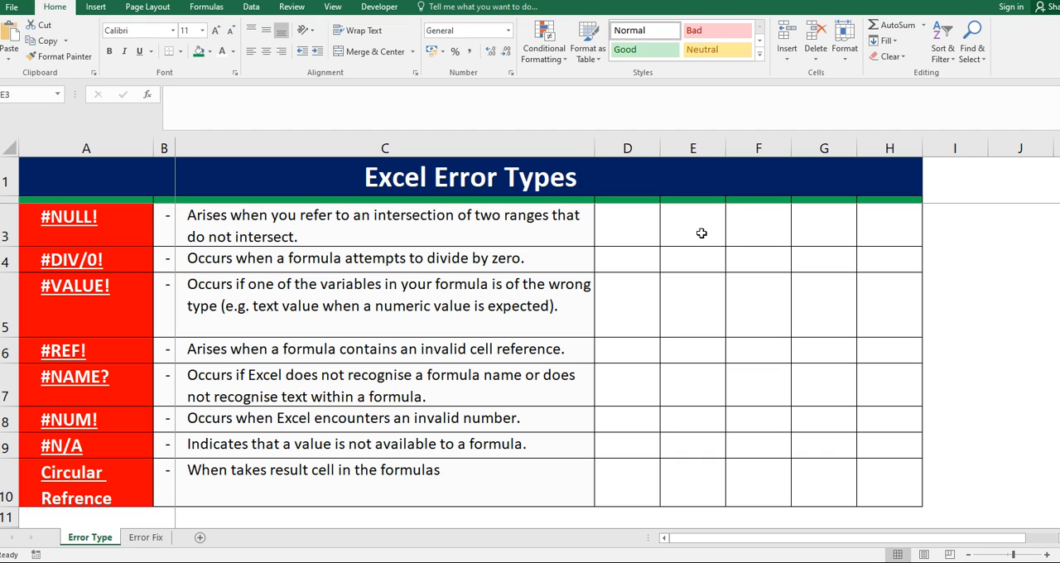
Step: Enter the formula =SUM(F3:G3 H3:I3) in E3 to produce the #NULL! example
click(698, 227)
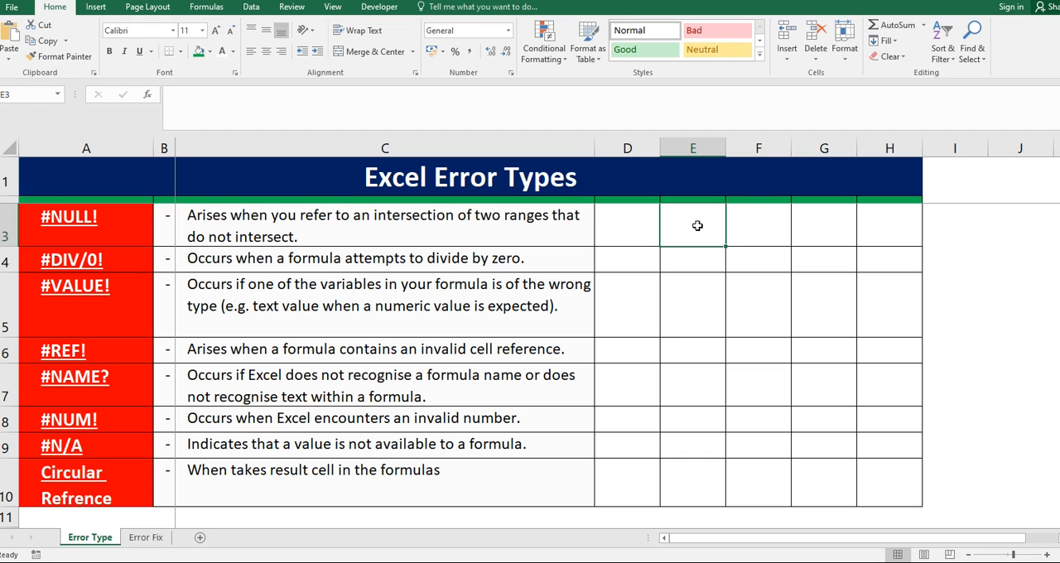
text(=sum)
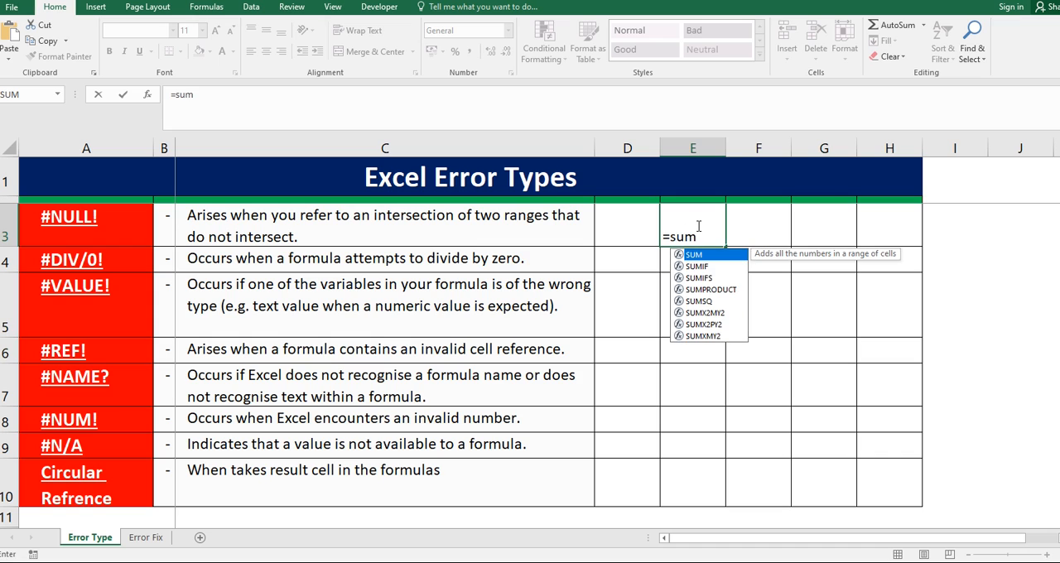
text(()
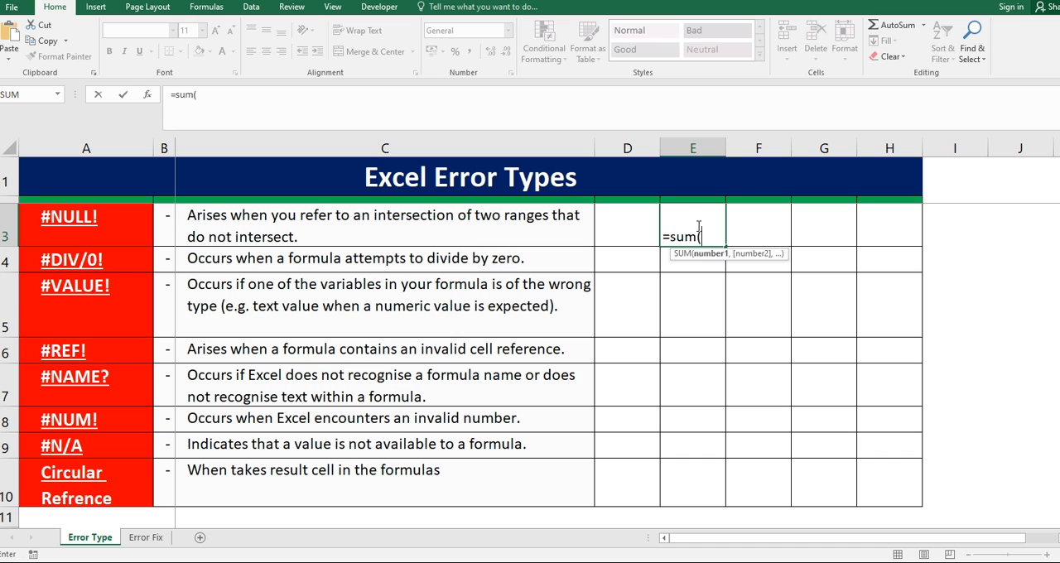
text(f)
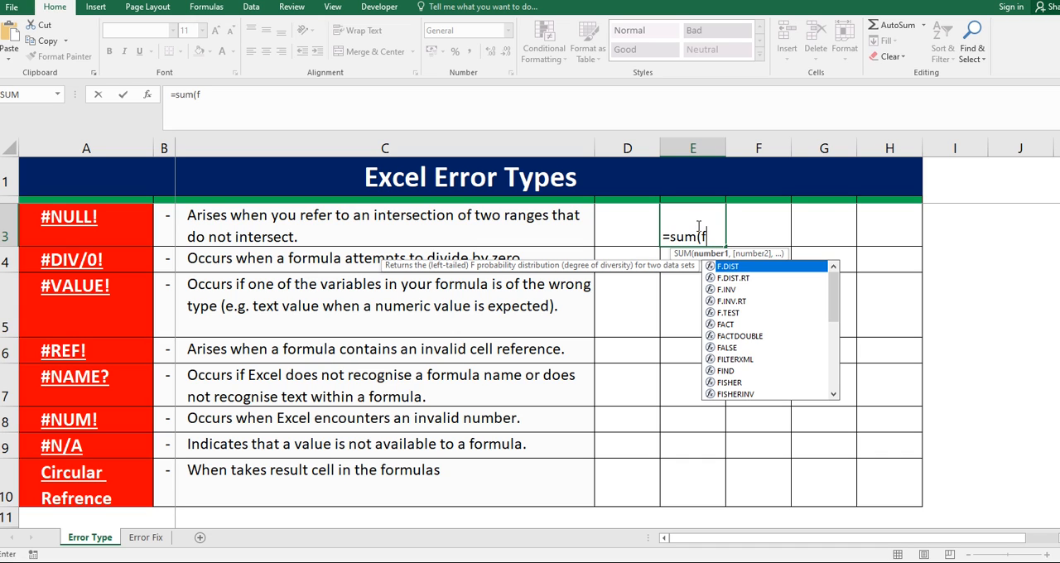
text(3:g)
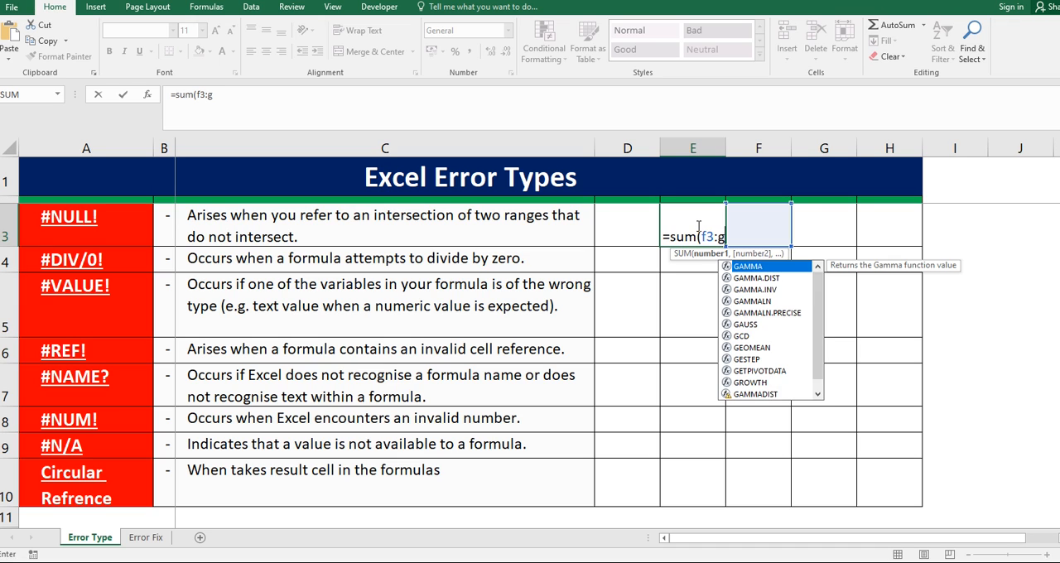
text(3)
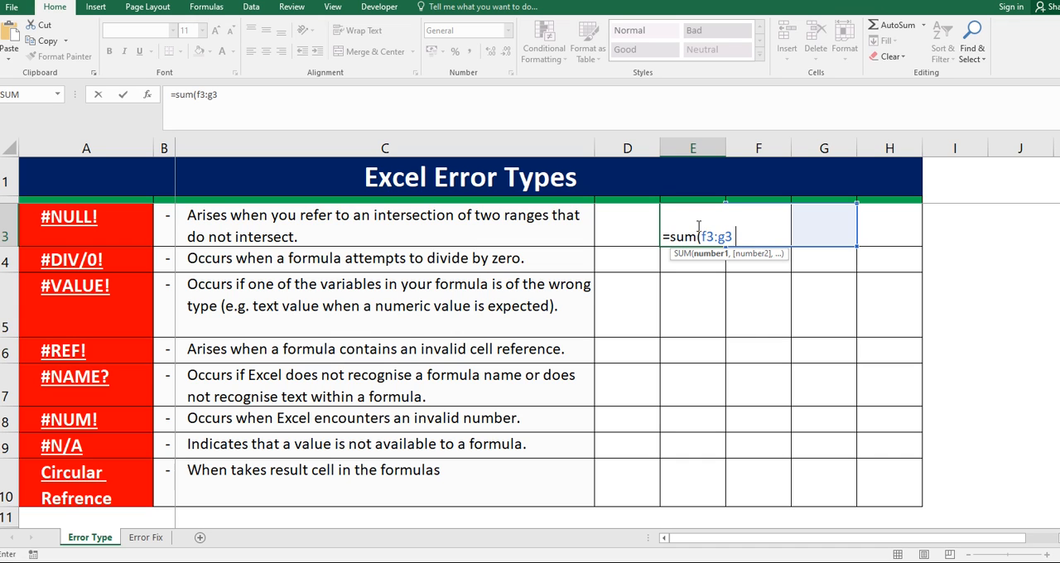
text( h3)
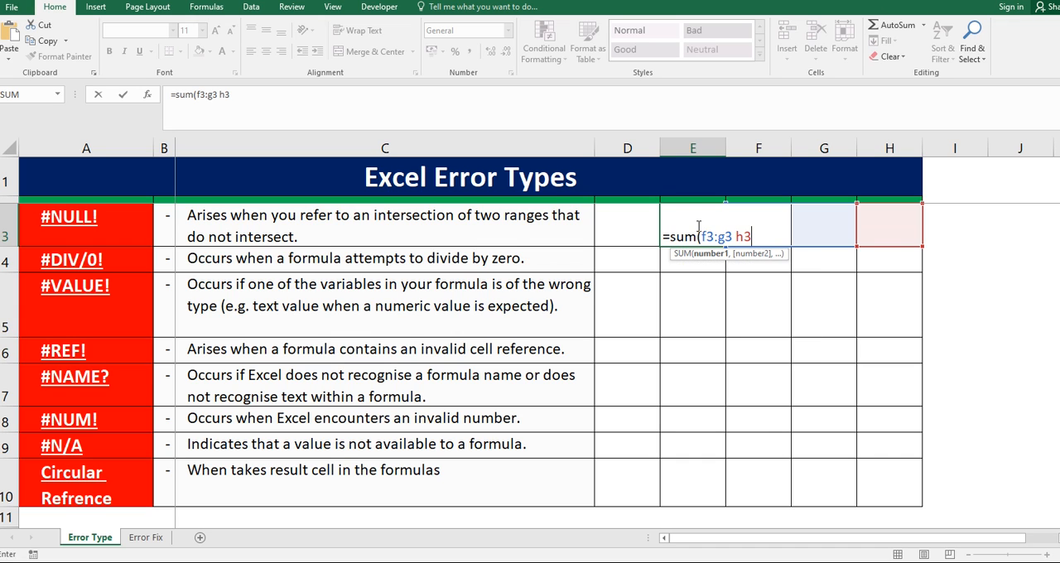
text(:i)
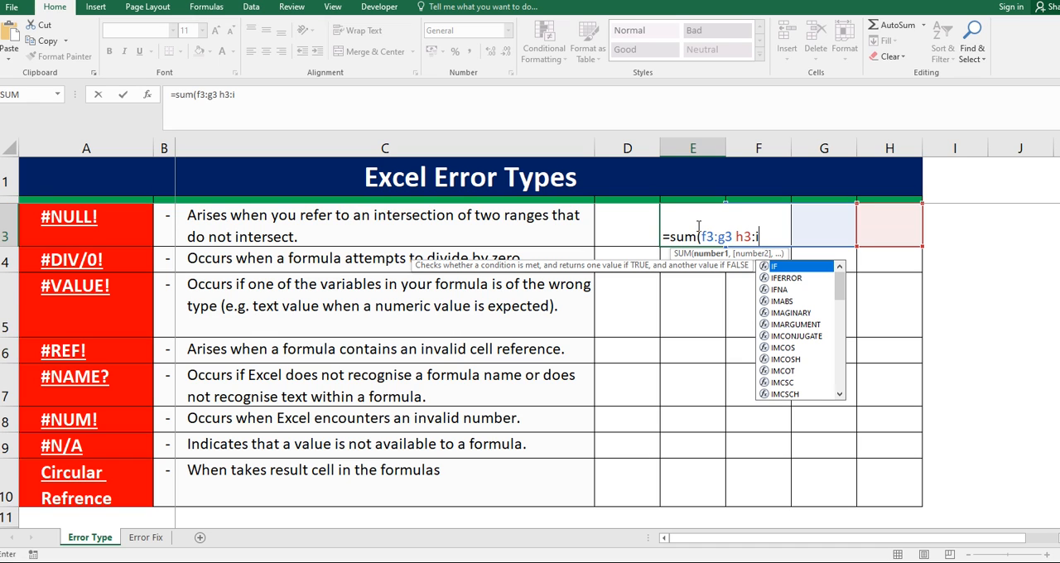
text(3)
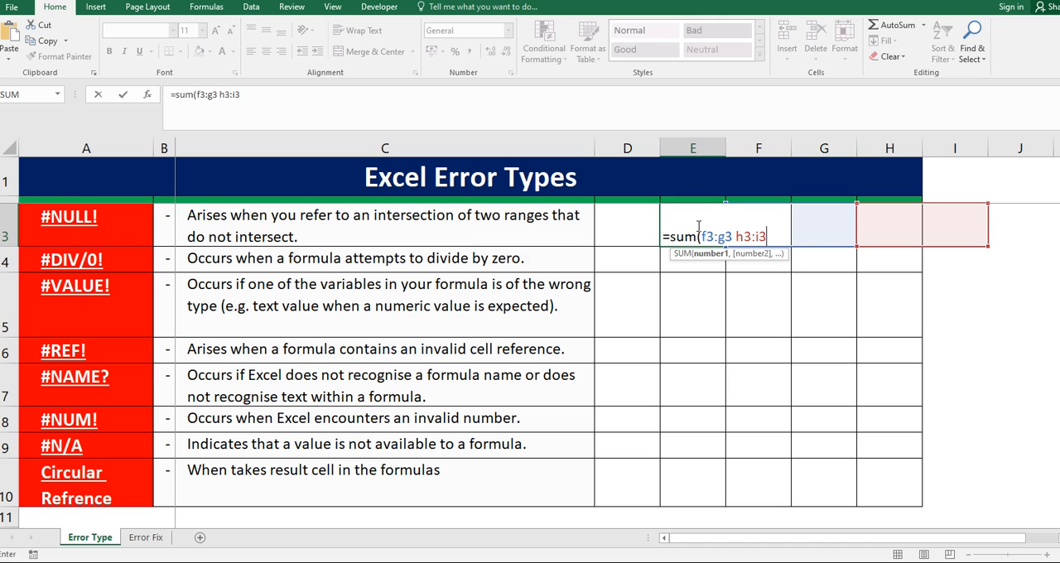
text())
key(Return)
Step: Enter 5 in F4 and 0 in G4 as sample values for the division example
click(697, 226)
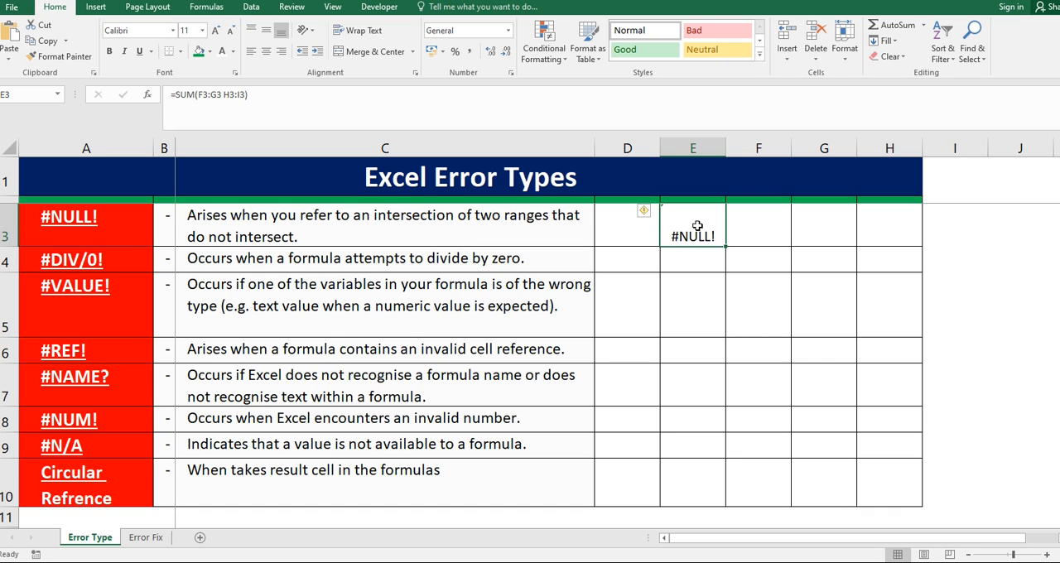
key(Return)
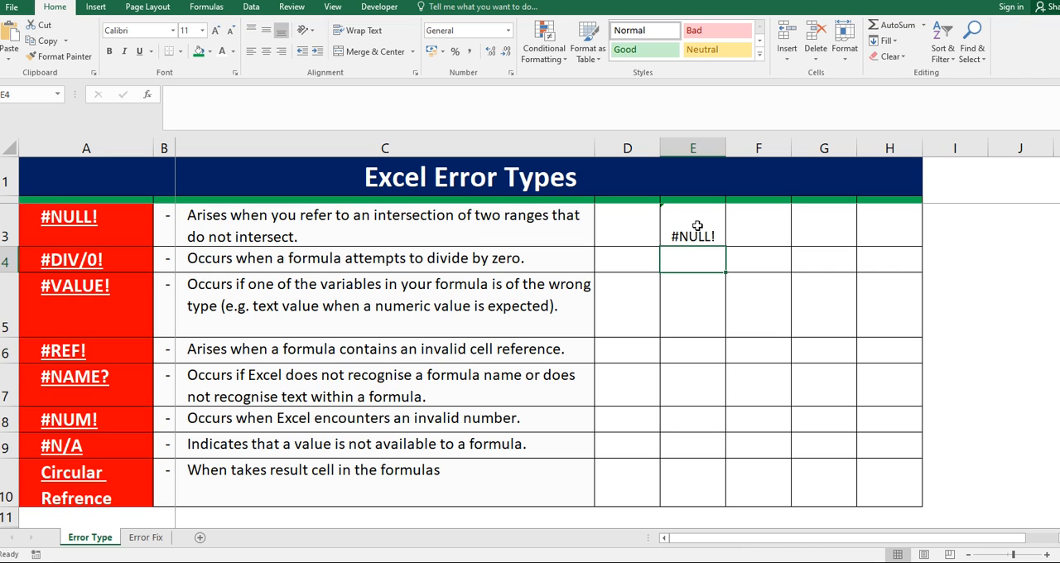
key(Tab)
text(5)
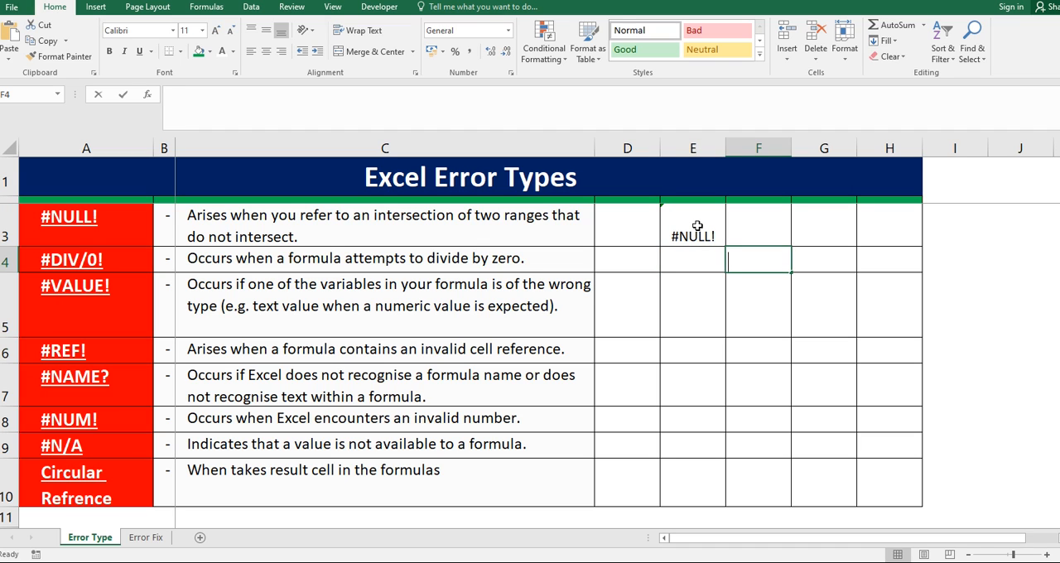
key(Tab)
text(0)
key(Return)
key(Up)
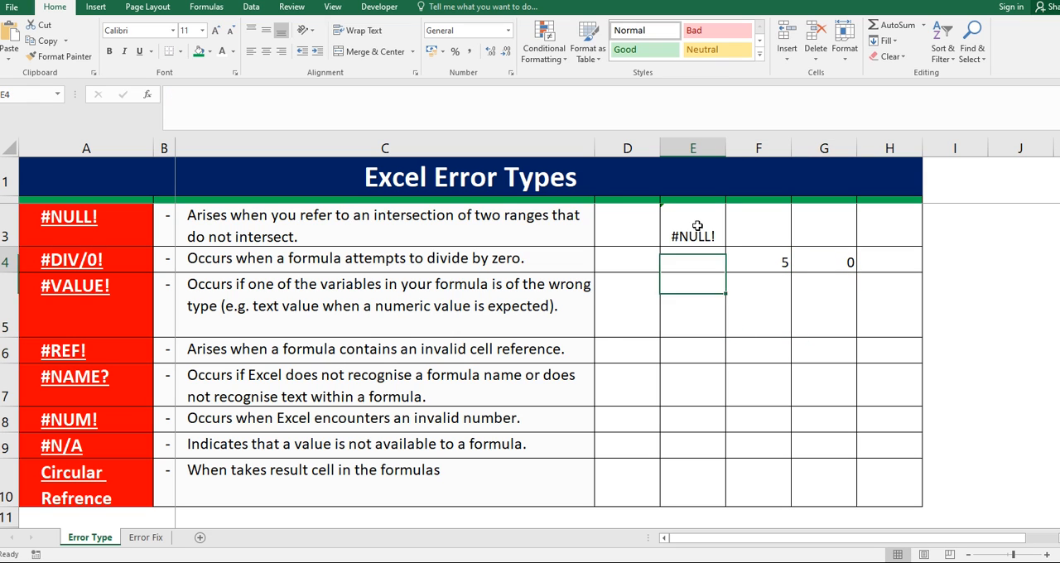
Step: Enter the formula =F4/G4 in E4 to produce the #DIV/0! example
text(=)
key(Right)
text(/)
key(Right)
key(Right)
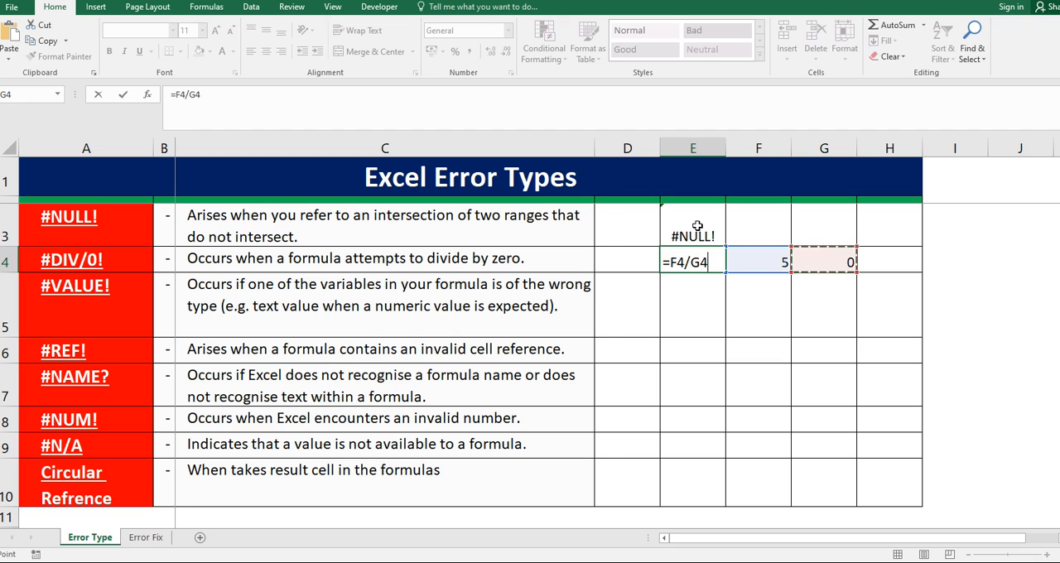
key(Return)
key(Up)
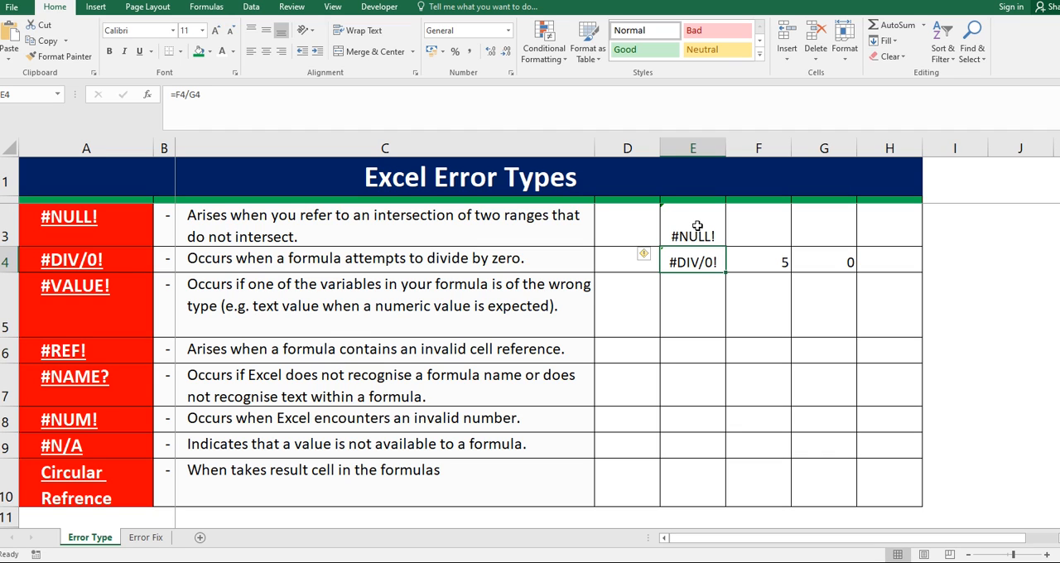
Step: Enter 5 in F5 and the text India in G5
key(Down)
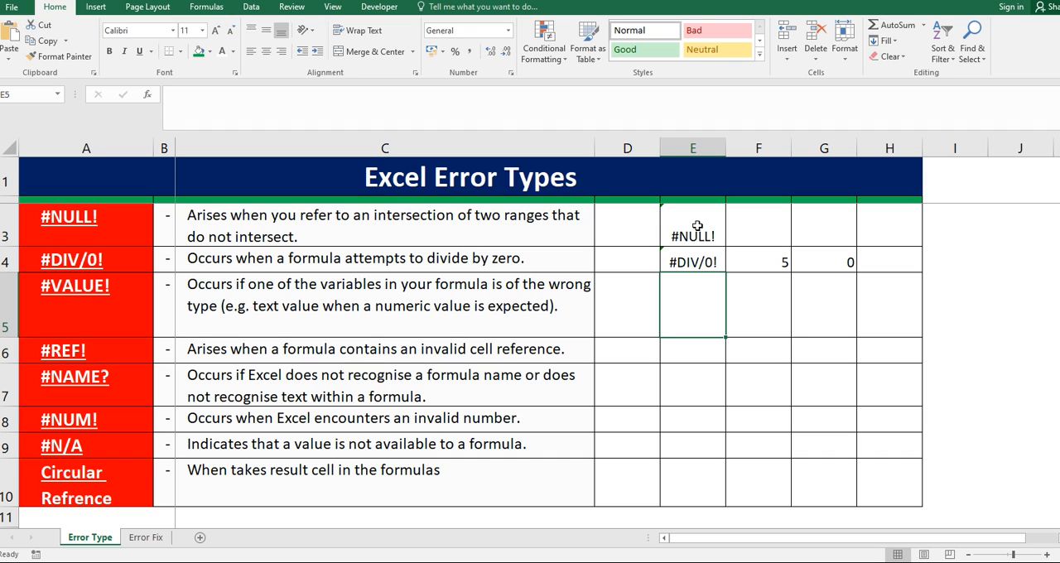
key(Right)
text(5)
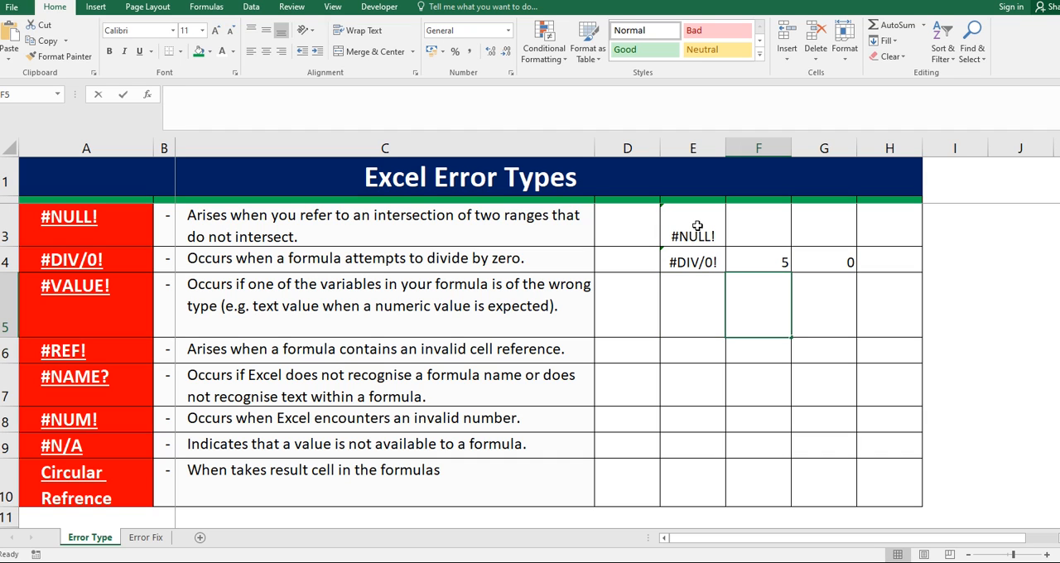
key(Tab)
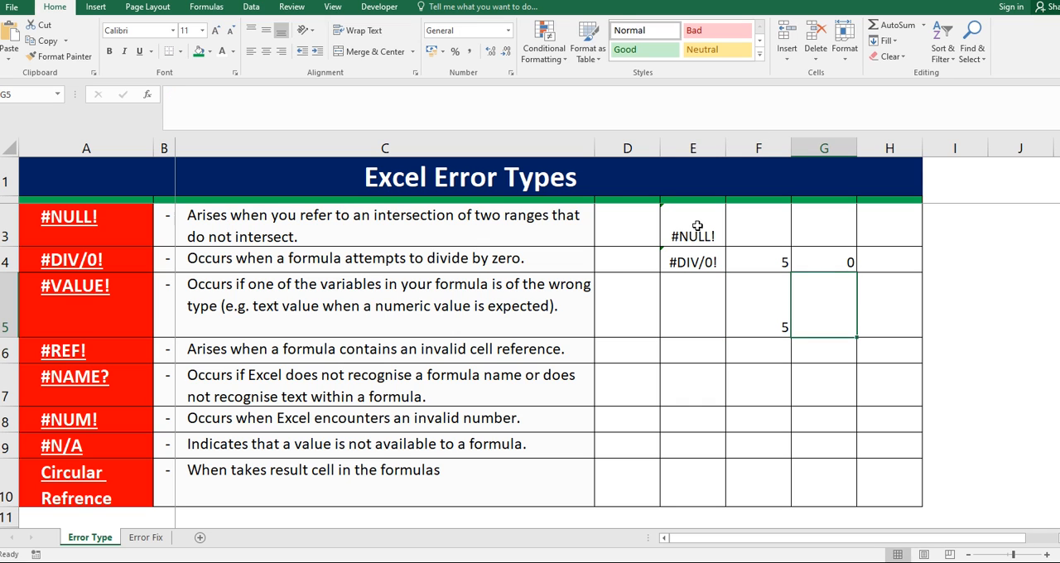
text(India)
key(Return)
key(Up)
key(Left)
key(Left)
Step: Enter the formula =F5+G5 in E5 to produce the #VALUE! example
text(=)
key(Right)
key(Right)
key(Left)
text(+)
key(Right)
key(Right)
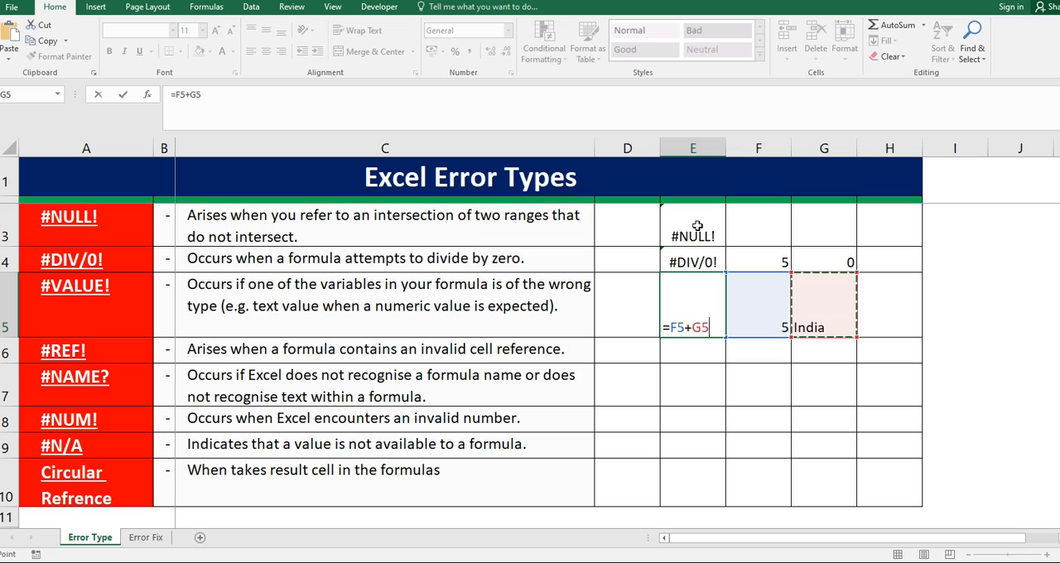
key(Return)
key(Up)
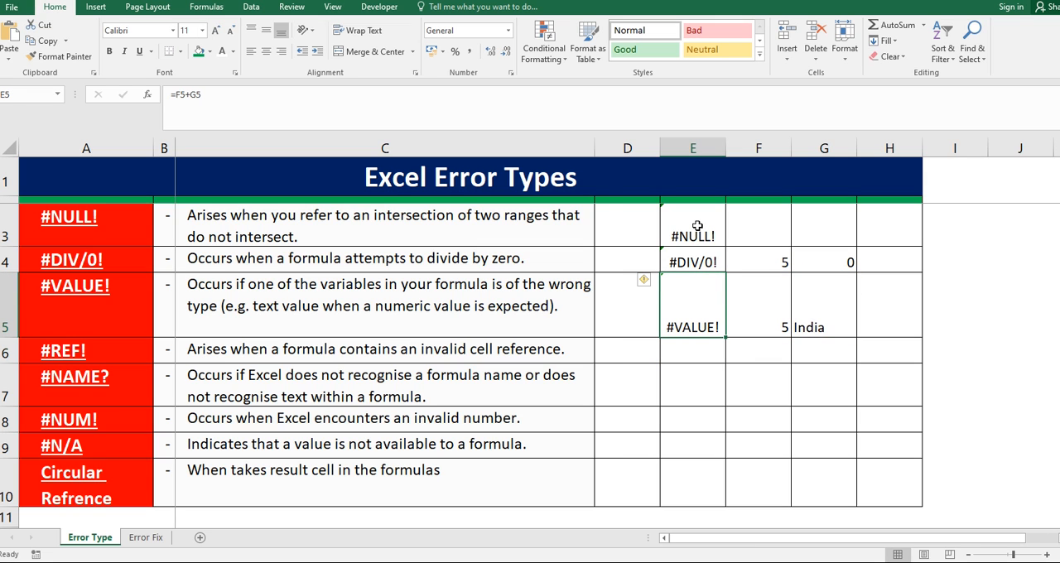
key(Down)
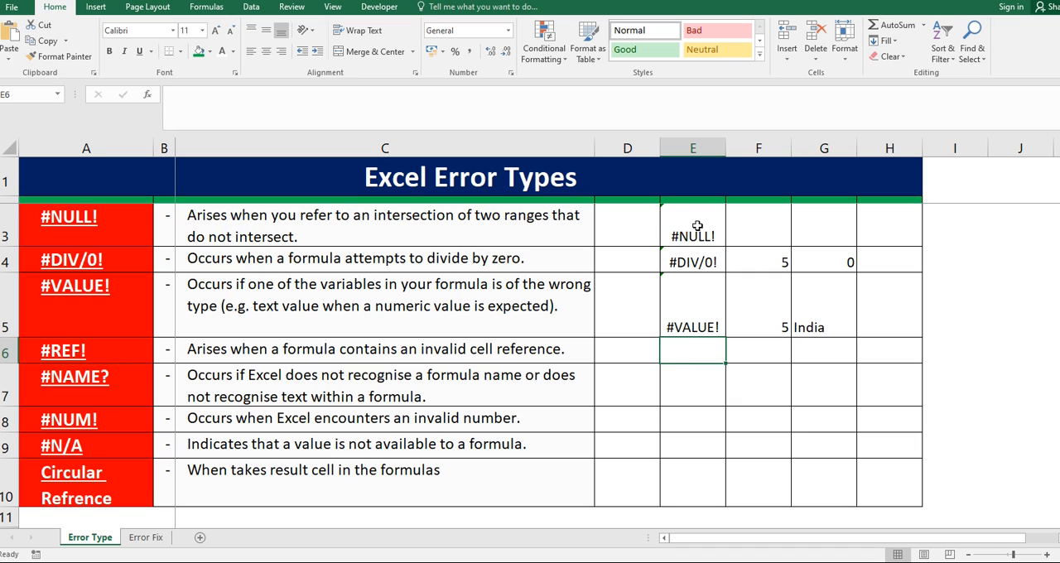
Step: Fill G6:G8 with the numbers 1, 2 and 3, correcting the last entry to 3
key(Right)
key(Right)
text(1)
key(Return)
text(2)
key(Return)
text(e)
key(Return)
key(Up)
text(3)
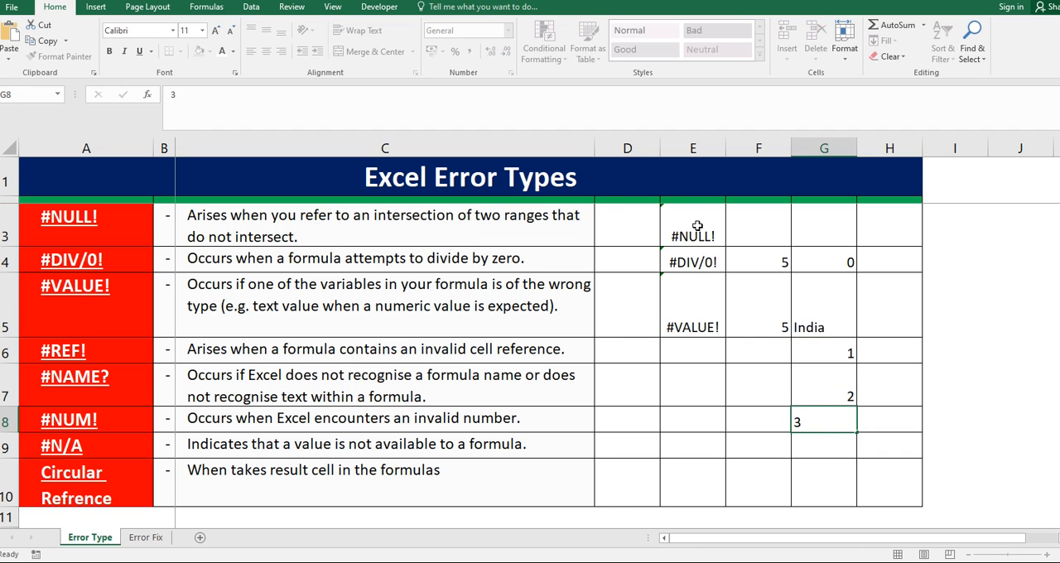
key(Return)
Step: Fill H6:H8 with the letters X, Y and Z
key(Up)
key(Up)
key(Up)
key(Right)
text(X)
key(Return)
text(Y)
key(Return)
text(Z)
key(Return)
key(Up)
key(Up)
key(Up)
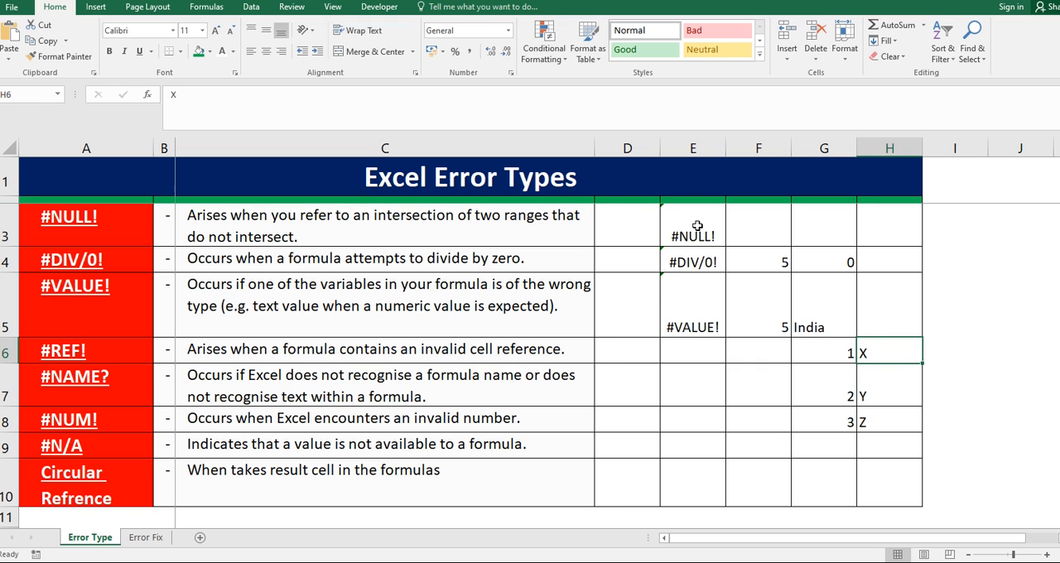
Step: Fill I6:I8 with the values 10, 20 and 30
key(Right)
text(10)
key(Return)
text(20)
key(Return)
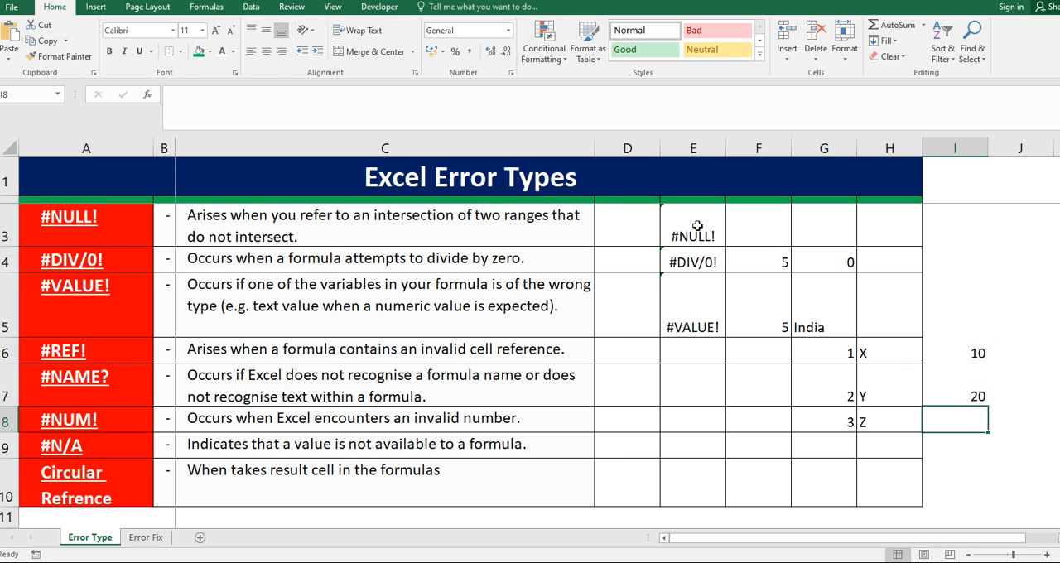
text(30)
key(Return)
key(Up)
key(Up)
key(Up)
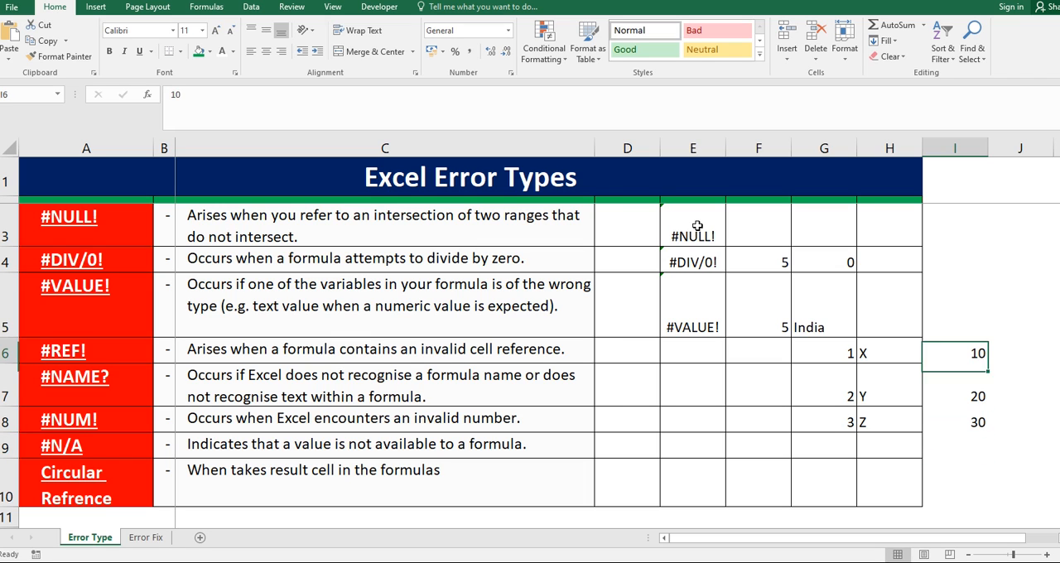
Step: Enter 2 in E6 as the lookup value
key(Left)
key(Left)
key(Left)
key(Left)
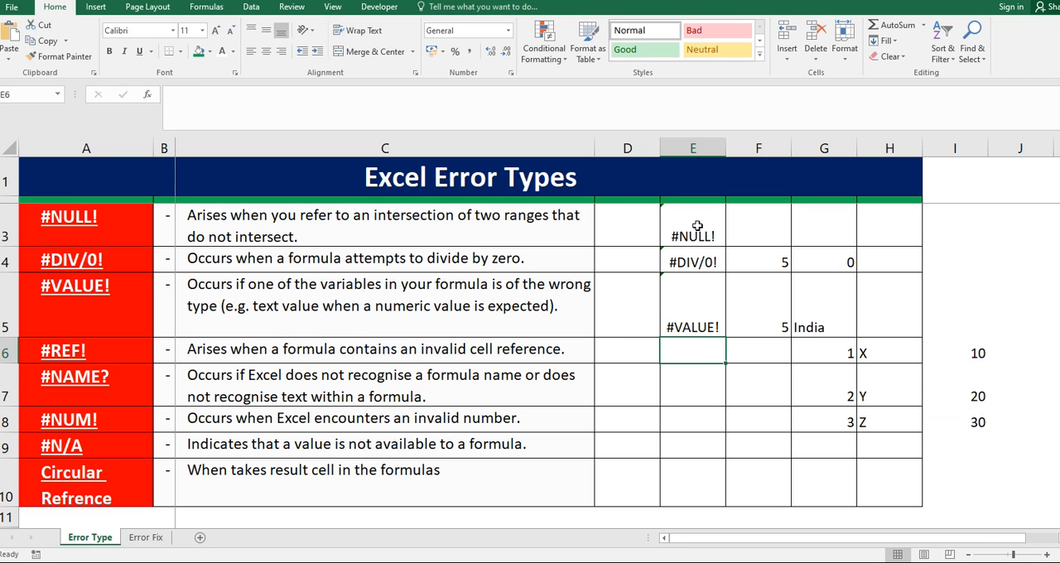
text(2)
key(Tab)
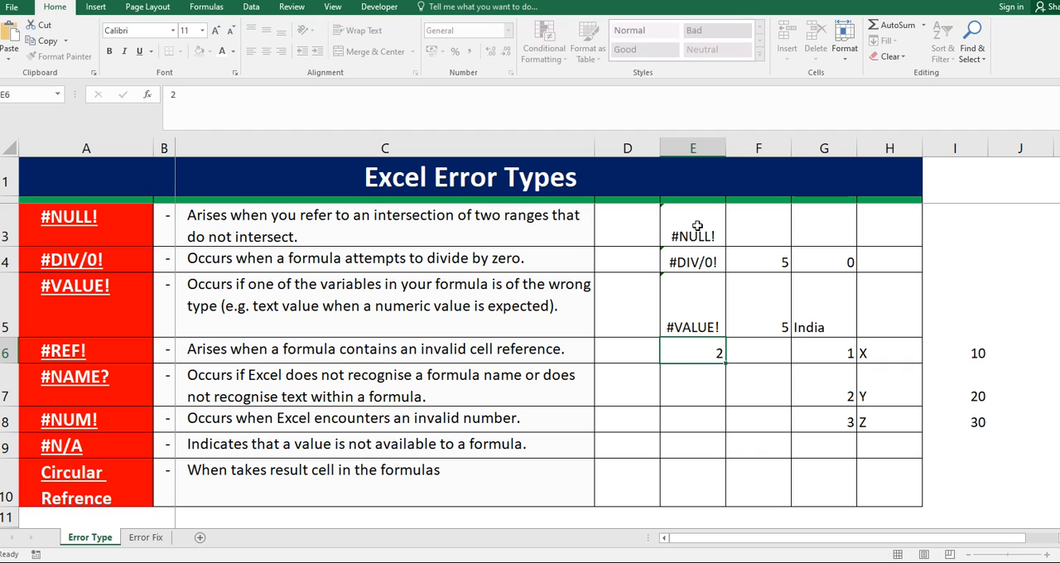
Step: Enter =VLOOKUP(E6,$G$6:$H$8,3,0) in F6 to produce the #REF! example, then review the formula
text(=vl)
key(Tab)
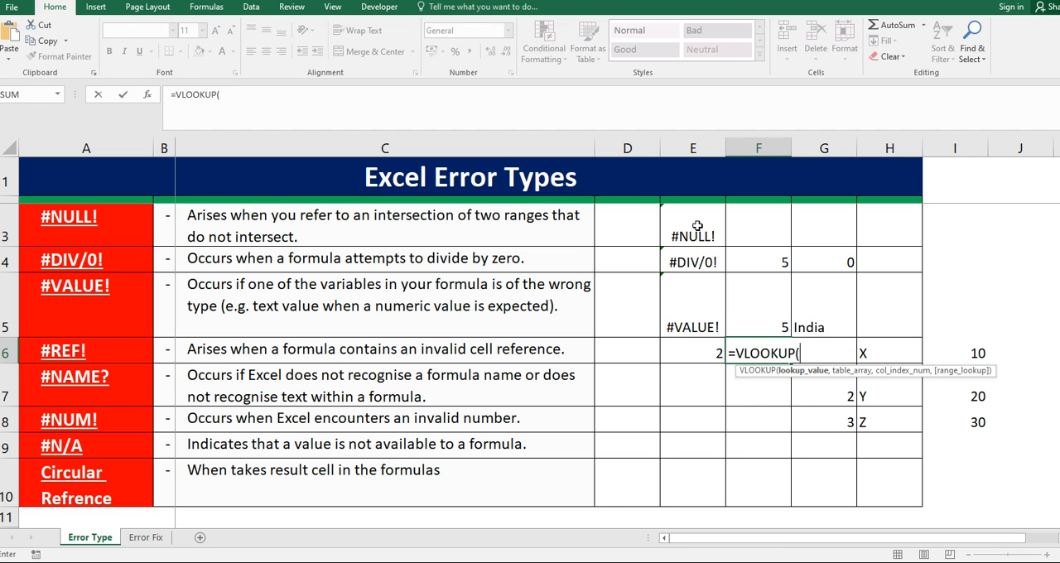
key(Left)
text(,)
key(Right)
key(shift+Right)
key(shift+Right)
key(shift+Left)
key(shift+Down)
key(shift+Down)
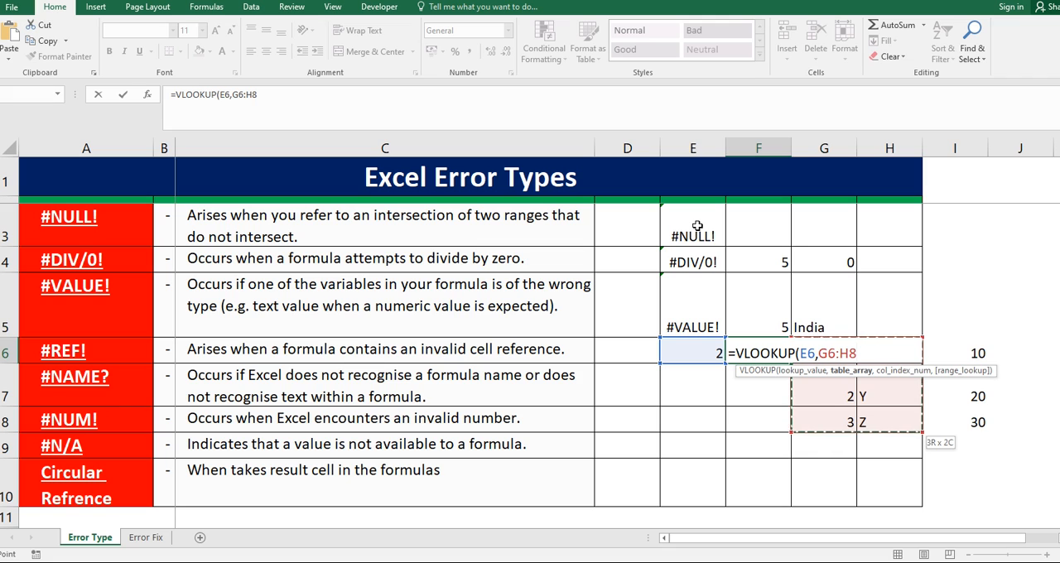
key(F4)
text(,)
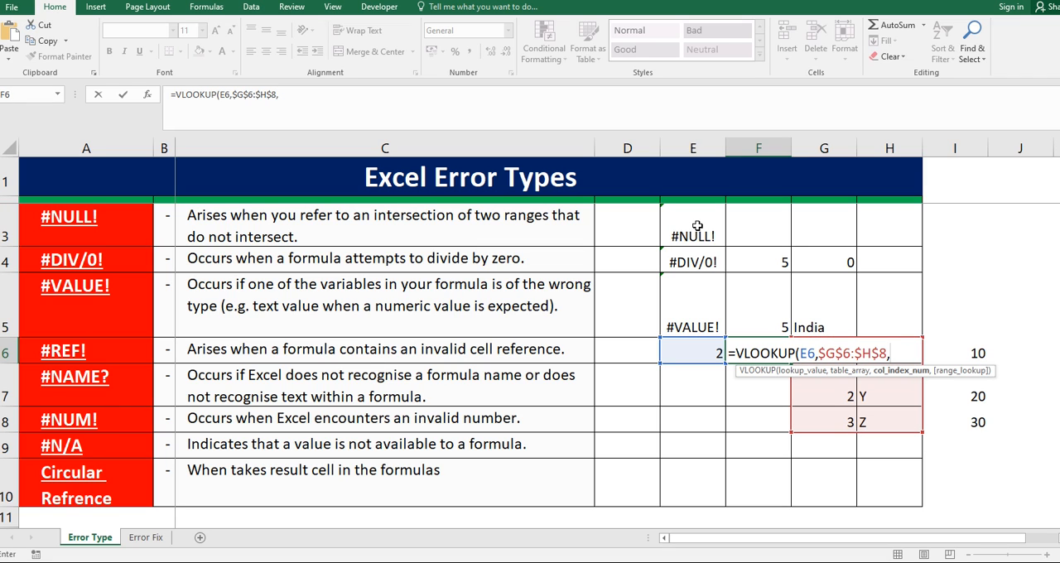
text(3,0)
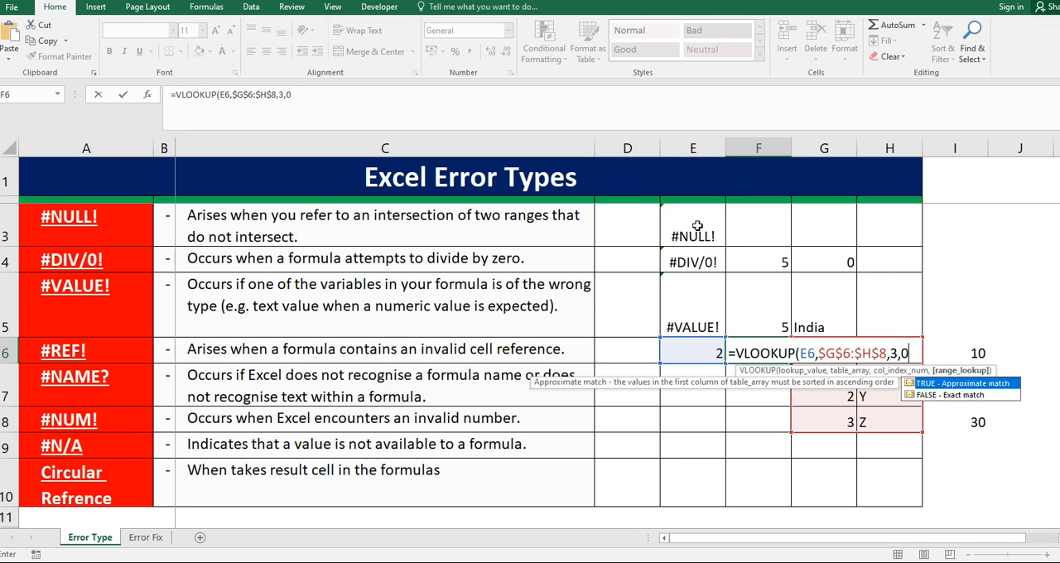
key(Return)
key(Up)
key(F2)
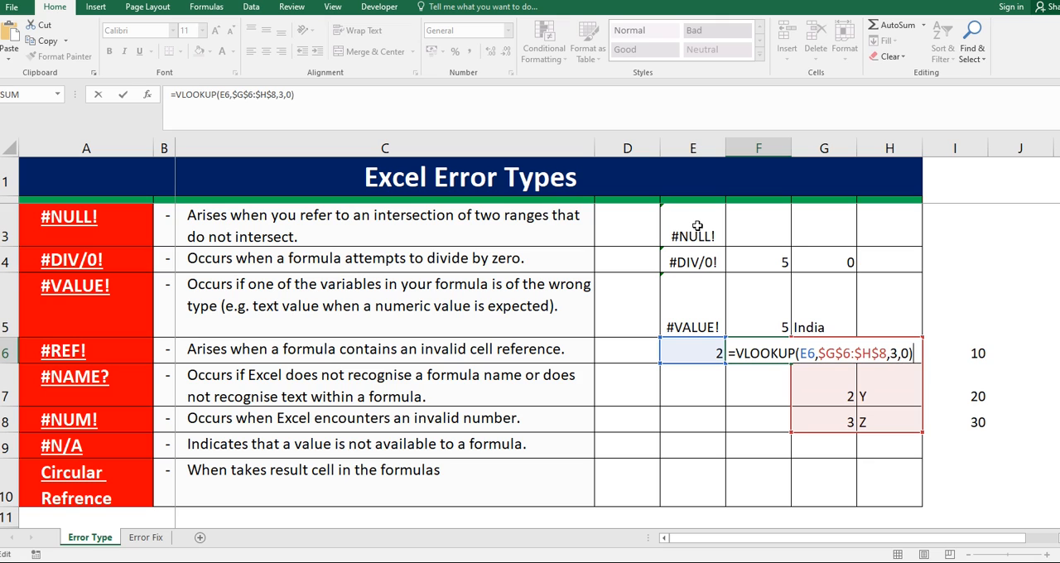
key(Return)
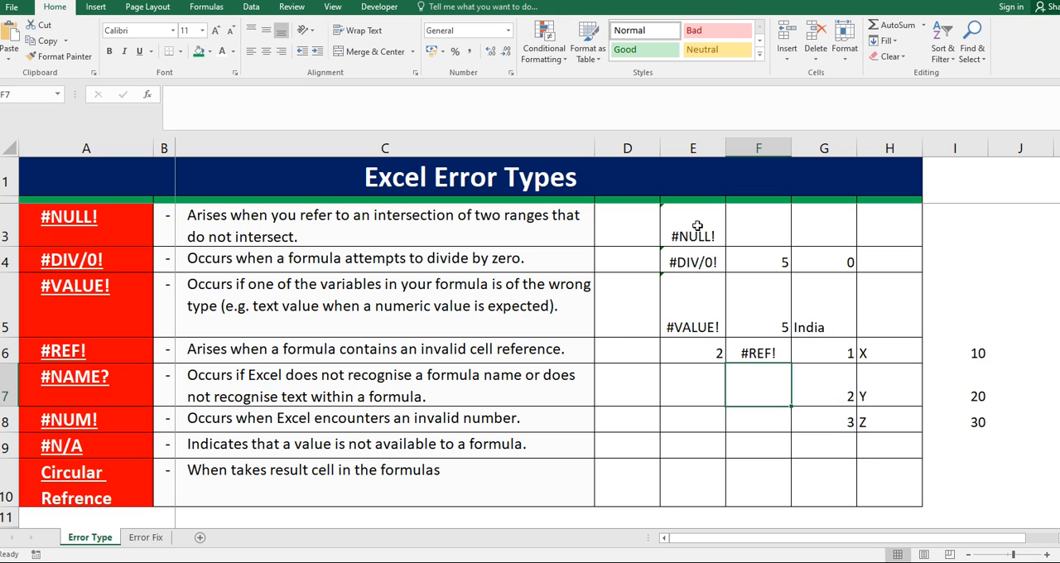
Step: Enter =summ(G7,G8) in E7 to produce the #NAME? example, then review the cell
key(Left)
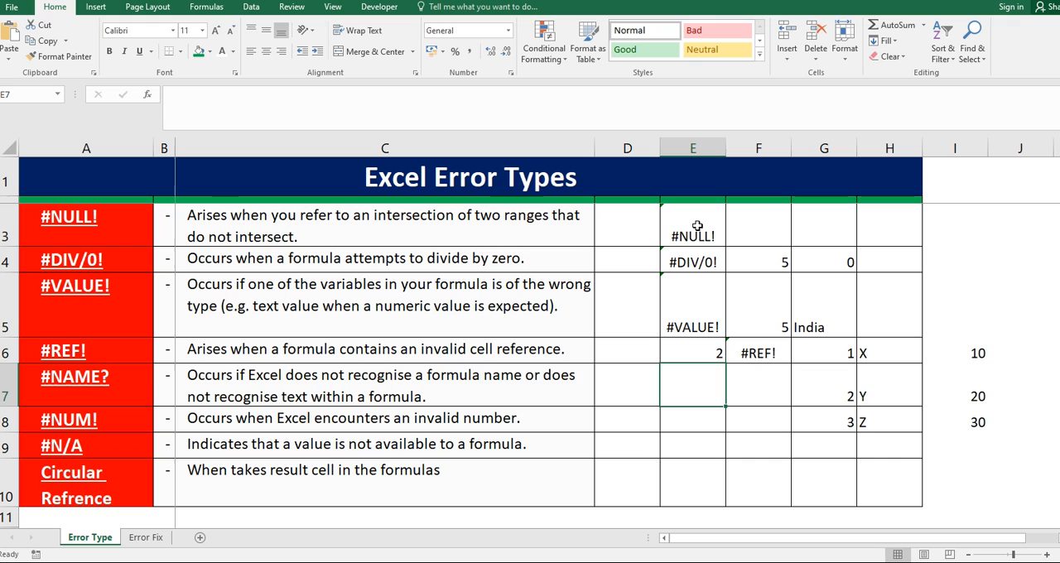
text(=)
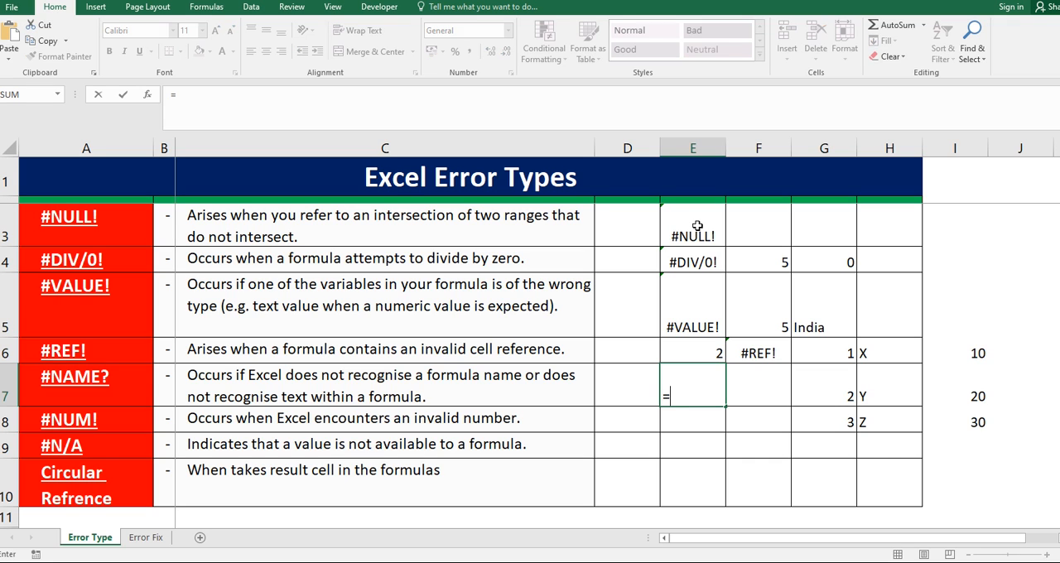
text(s)
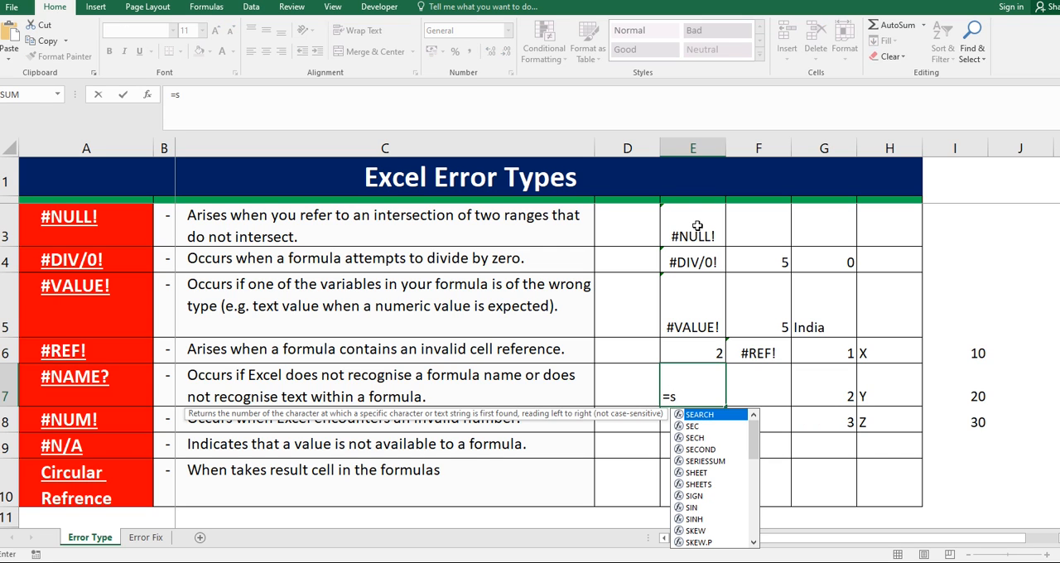
text(u)
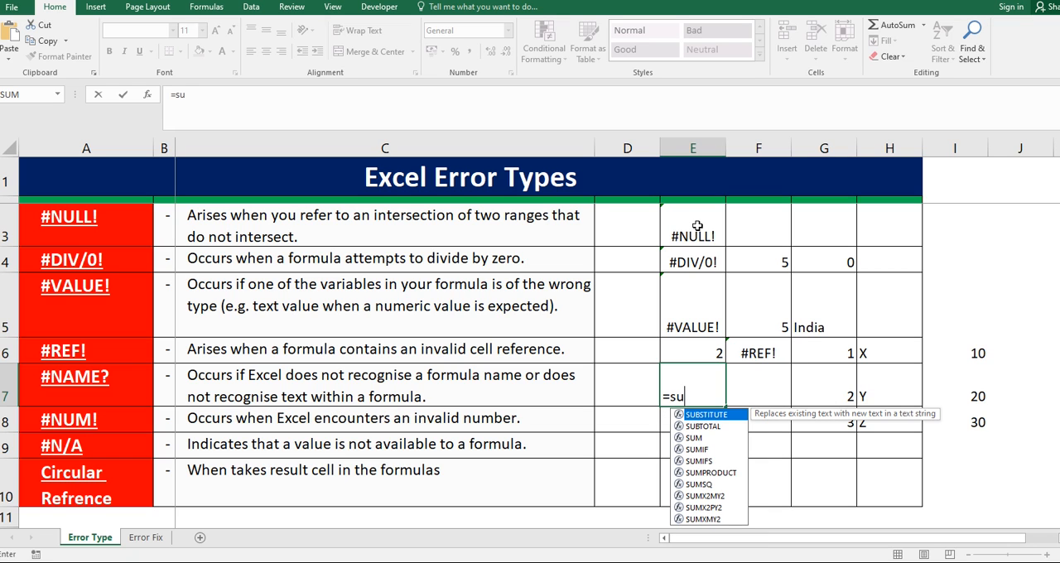
text(mm)
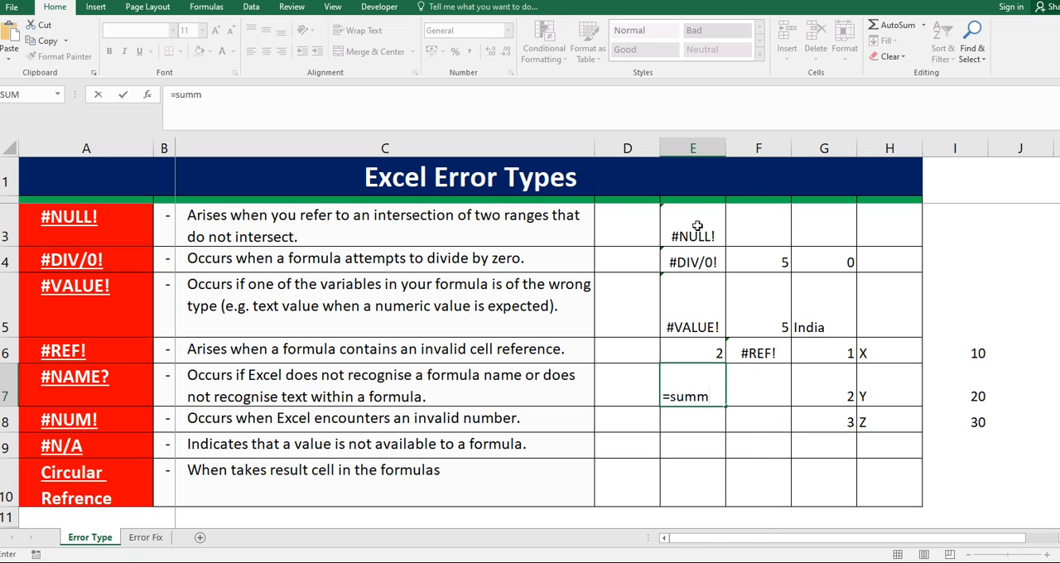
text(()
key(Right)
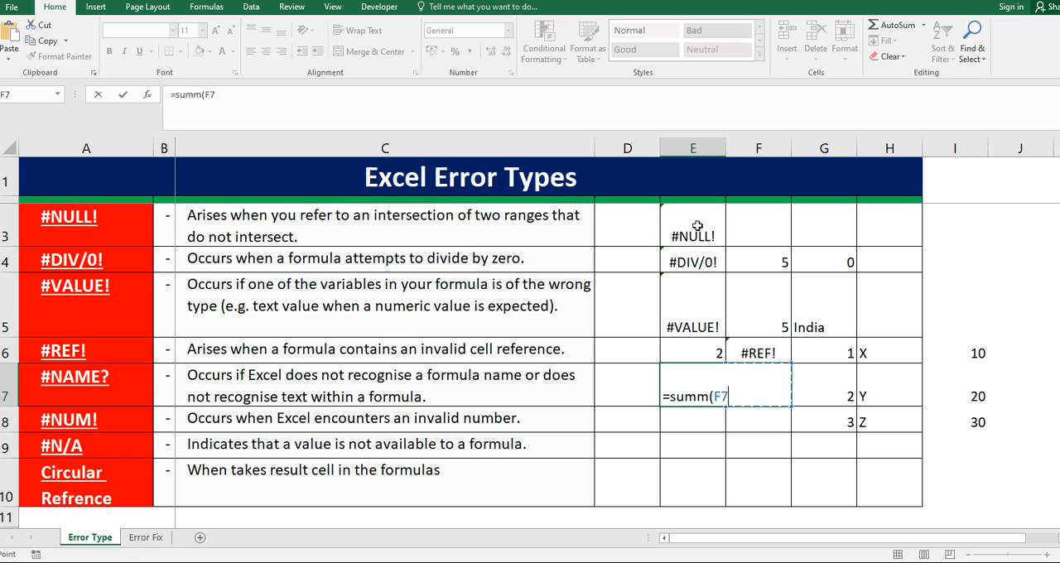
key(Right)
text(,)
key(Down)
key(Right)
key(Right)
key(Return)
key(Up)
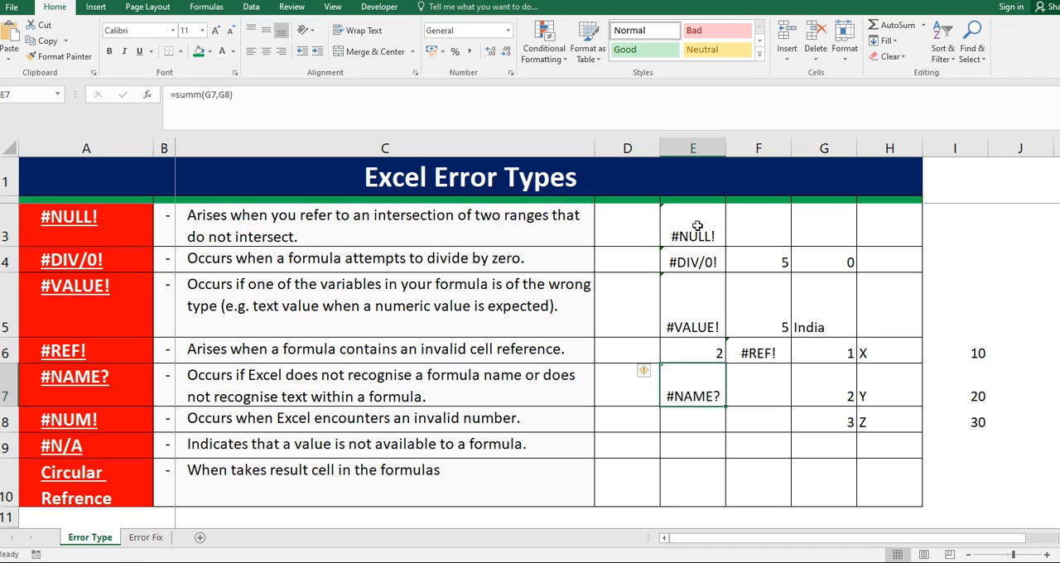
key(Down)
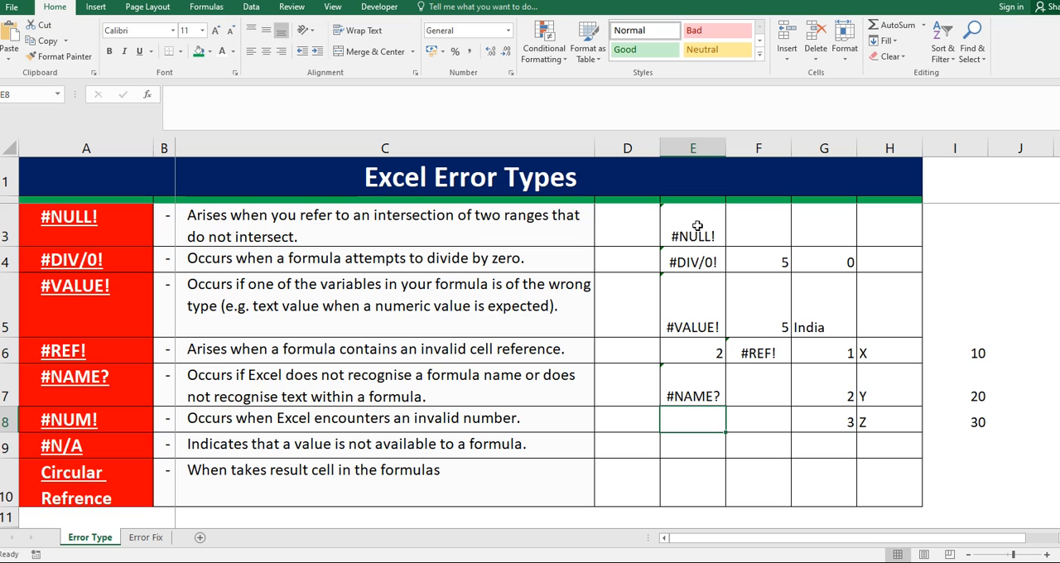
Step: Enter =sqrt(5) in D8 as a valid square root for comparison
key(Left)
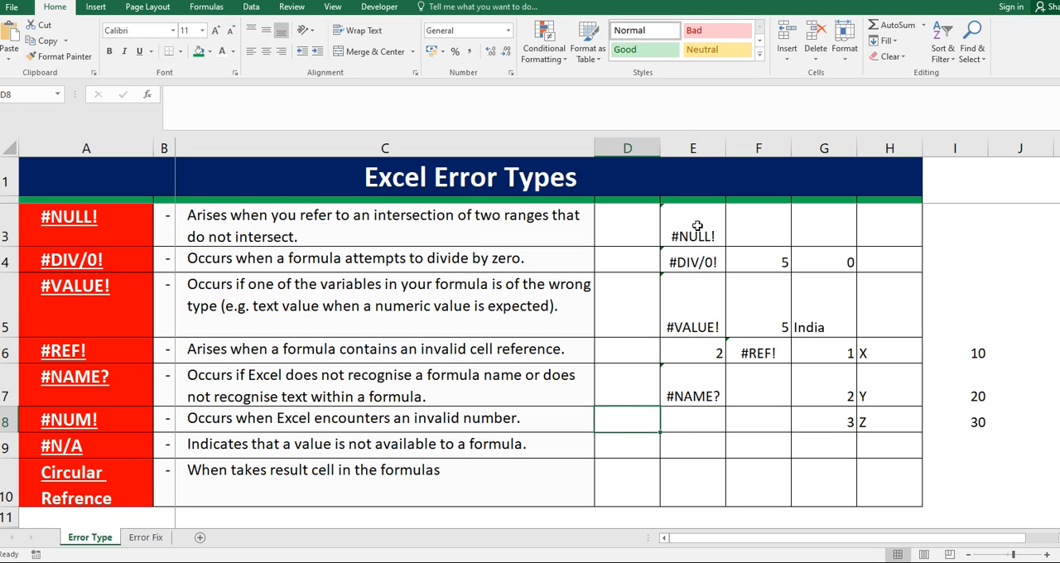
text(=sqr)
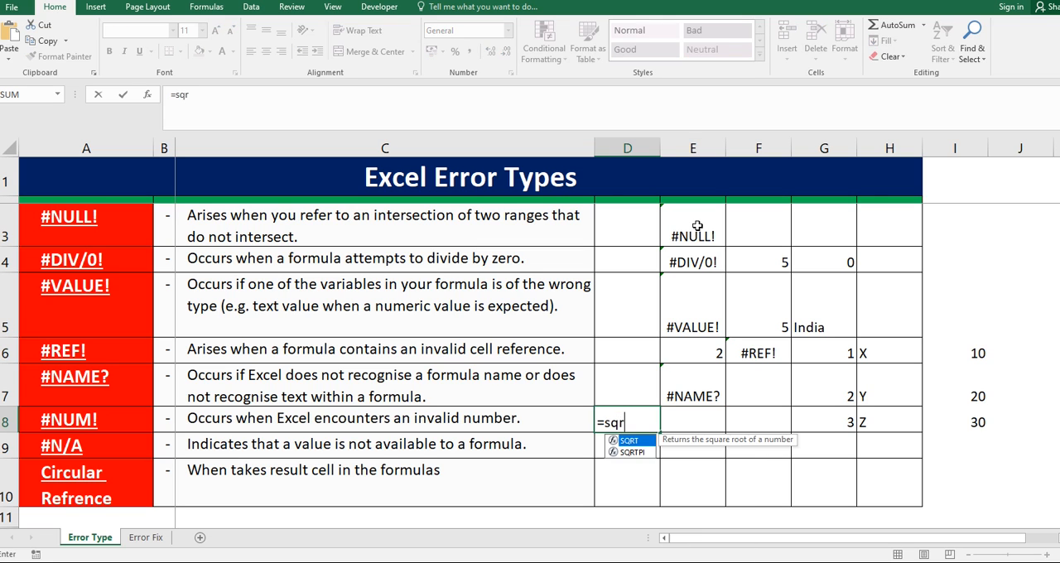
text(t()
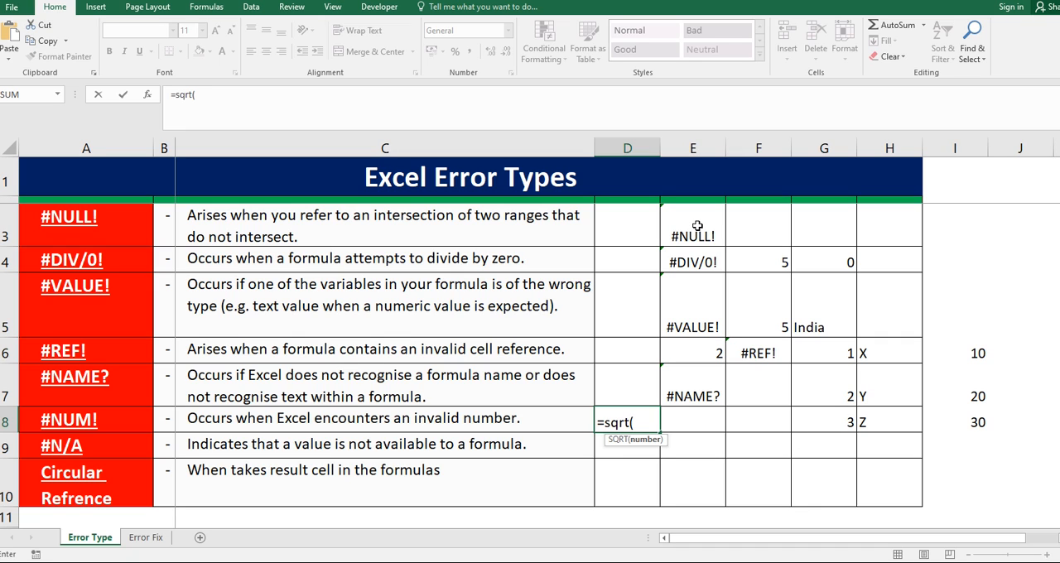
text(5))
key(ctrl+Return)
Step: Enter =sqrt(-5) in E8 to produce the #NUM! example
key(Right)
text(=sqrt)
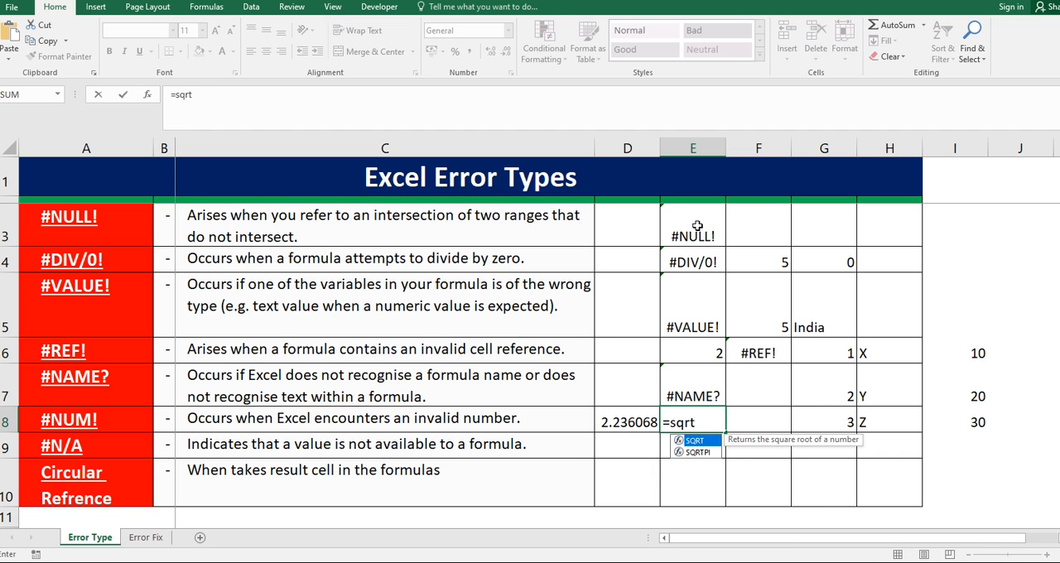
text((-5)
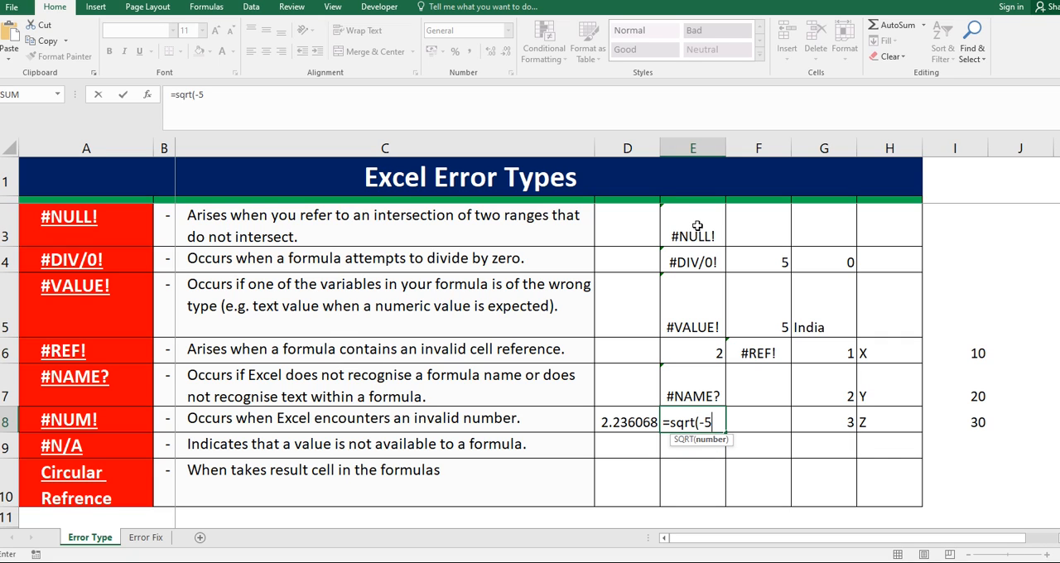
text())
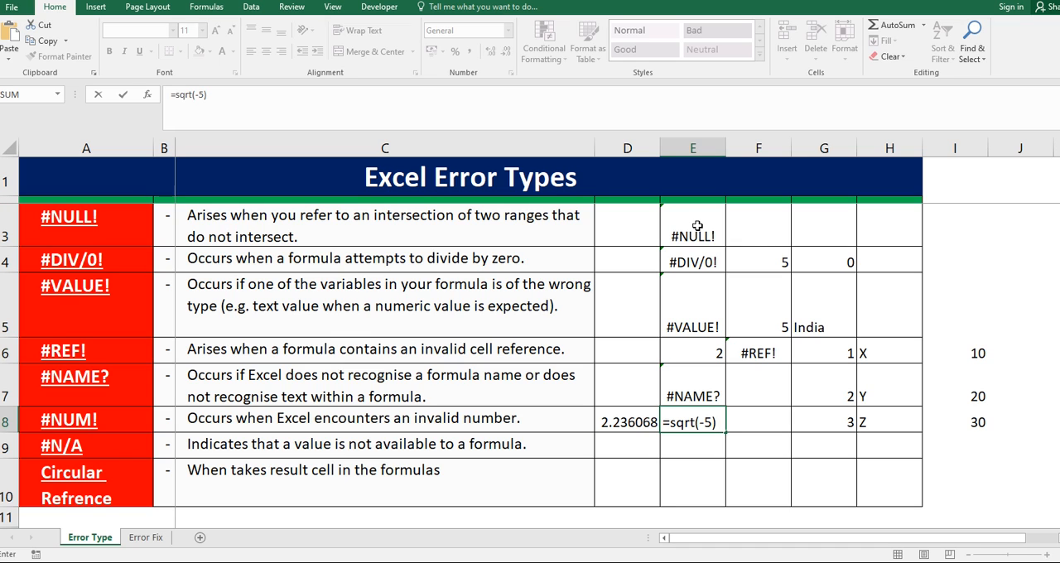
key(ctrl+Return)
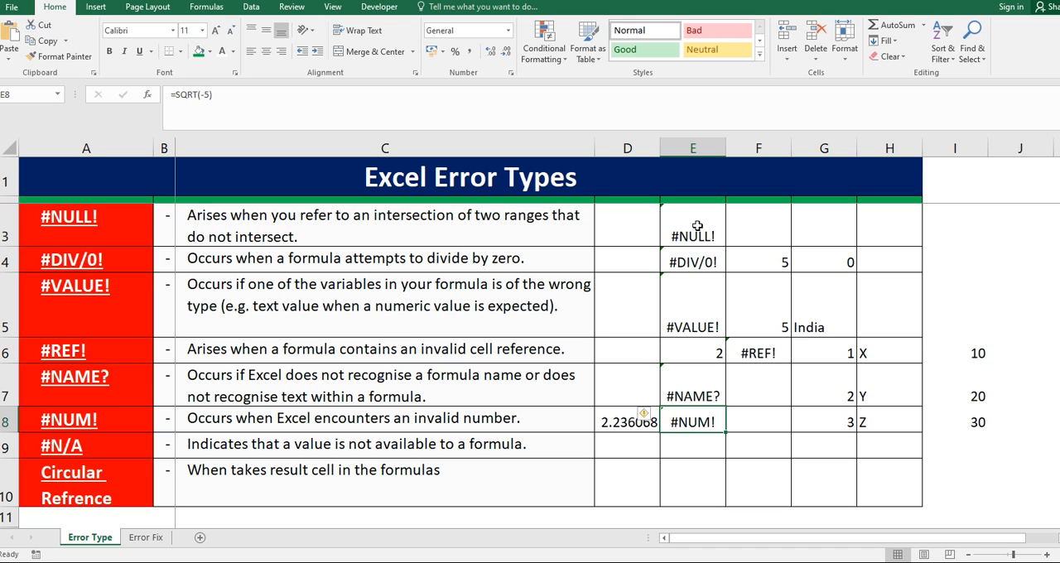
key(Return)
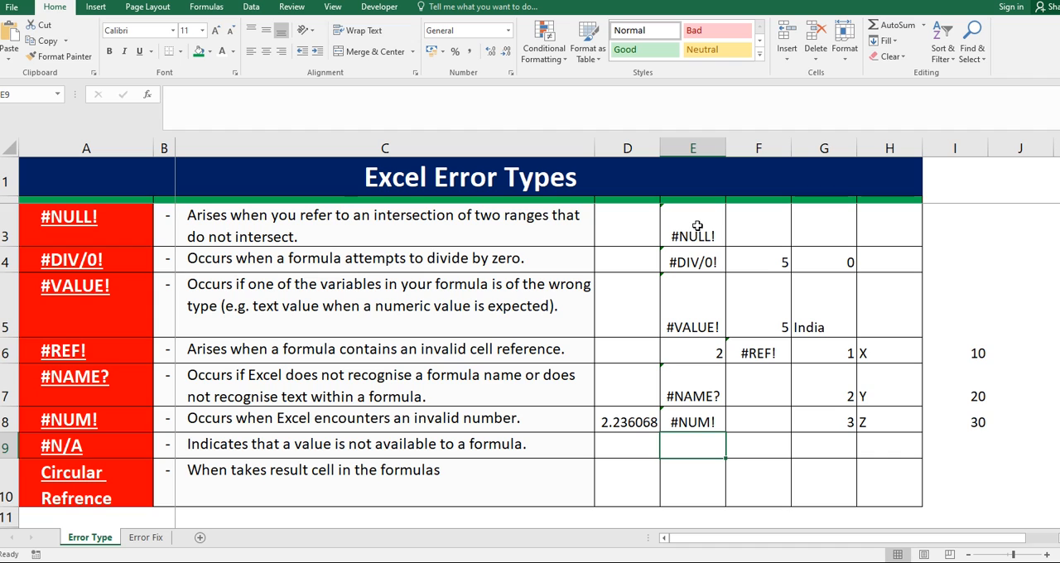
Step: Enter 4 in D9 as the lookup value for the #N/A example
key(Left)
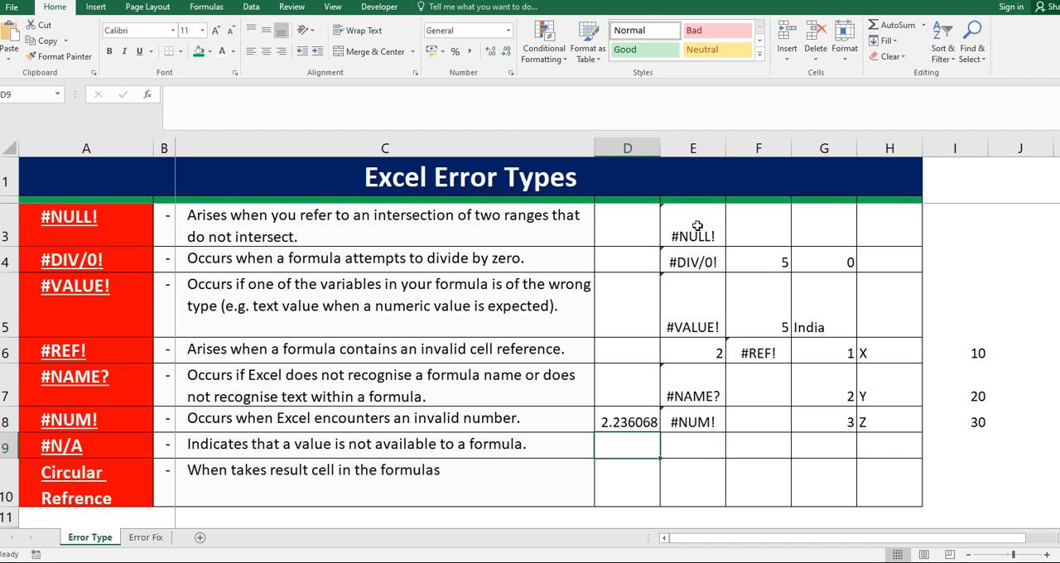
text(4)
key(Tab)
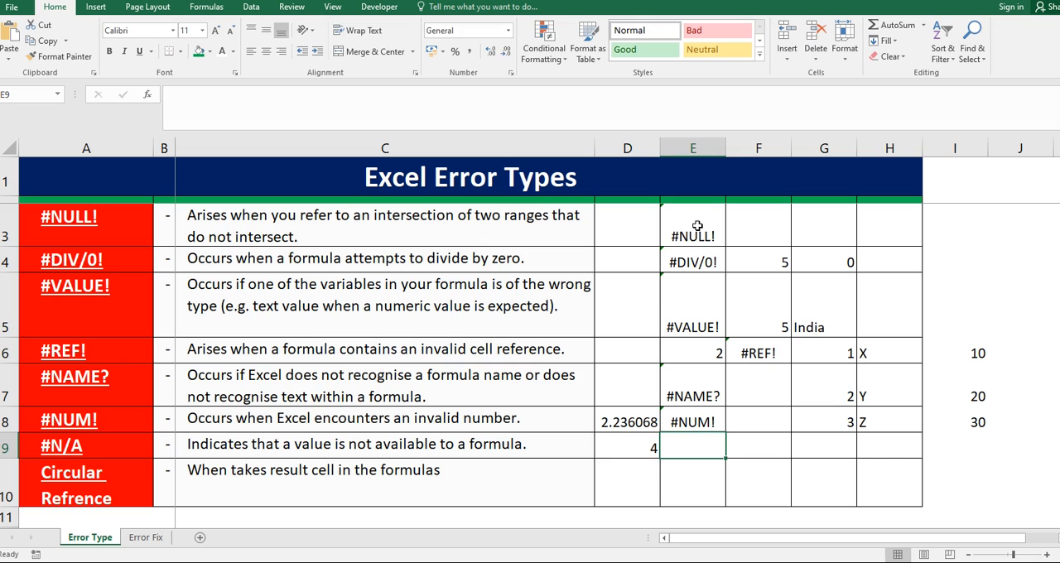
Step: Enter =VLOOKUP(D9,$G$6:$H$8,2,0) in E9 to produce the #N/A example
text(=vl)
key(Tab)
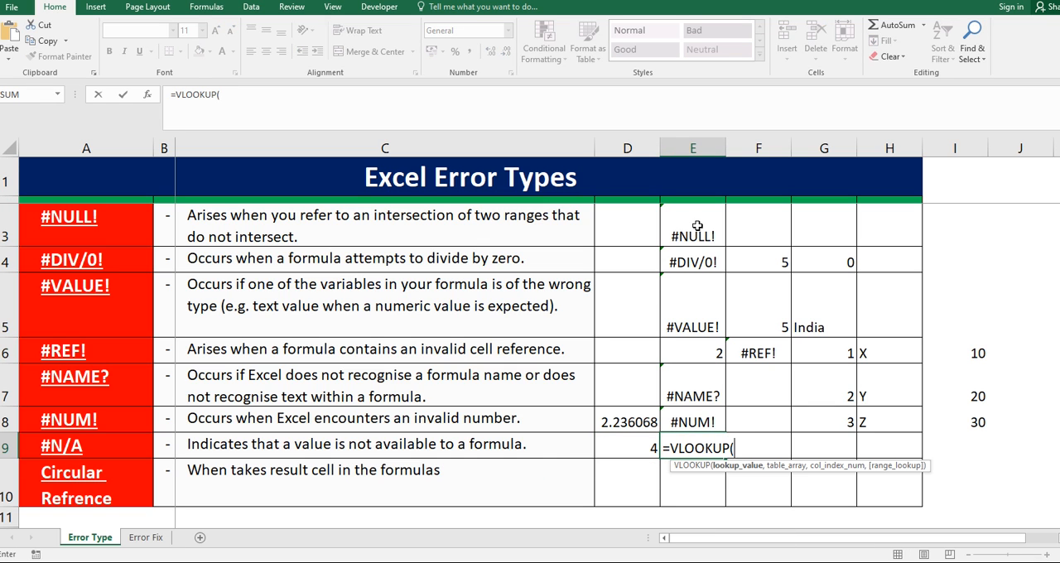
key(Left)
text(,)
key(Right)
key(Right)
key(Right)
key(Up)
key(Up)
key(Up)
key(Left)
key(shift+Right)
key(shift+Down)
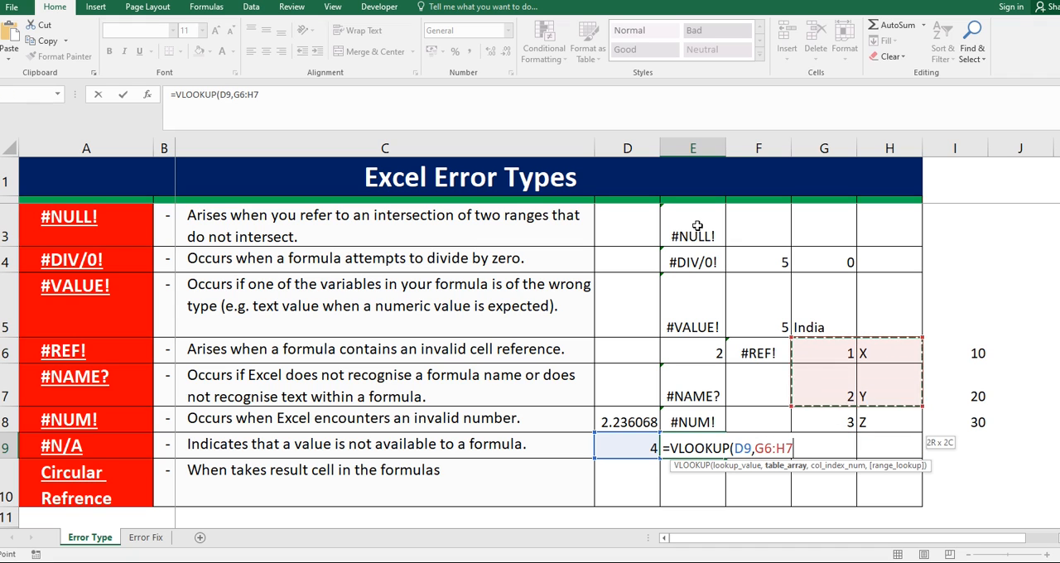
key(shift+Down)
key(shift+Down)
key(shift+Up)
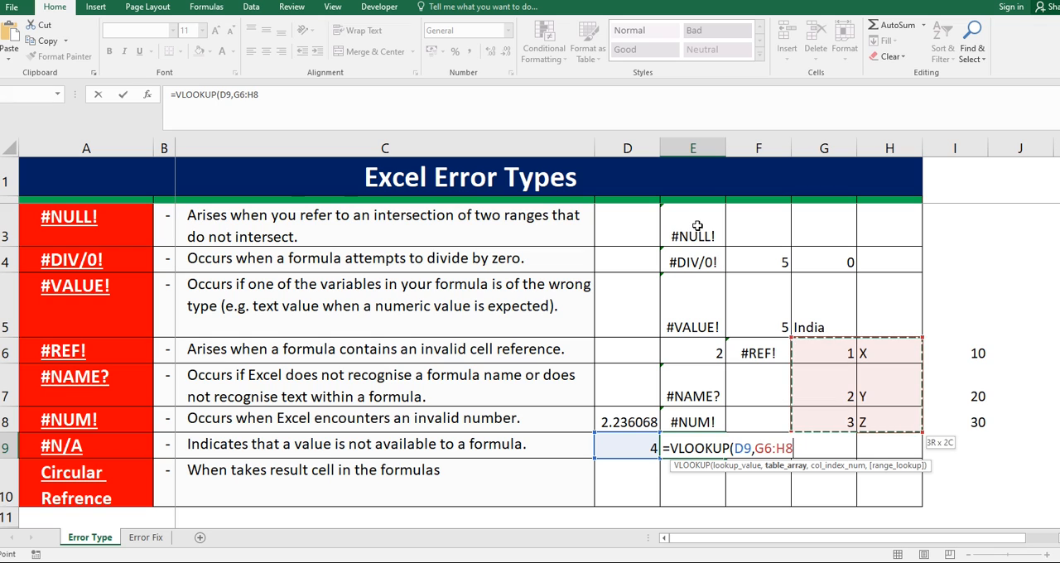
key(F4)
text(,2,0)
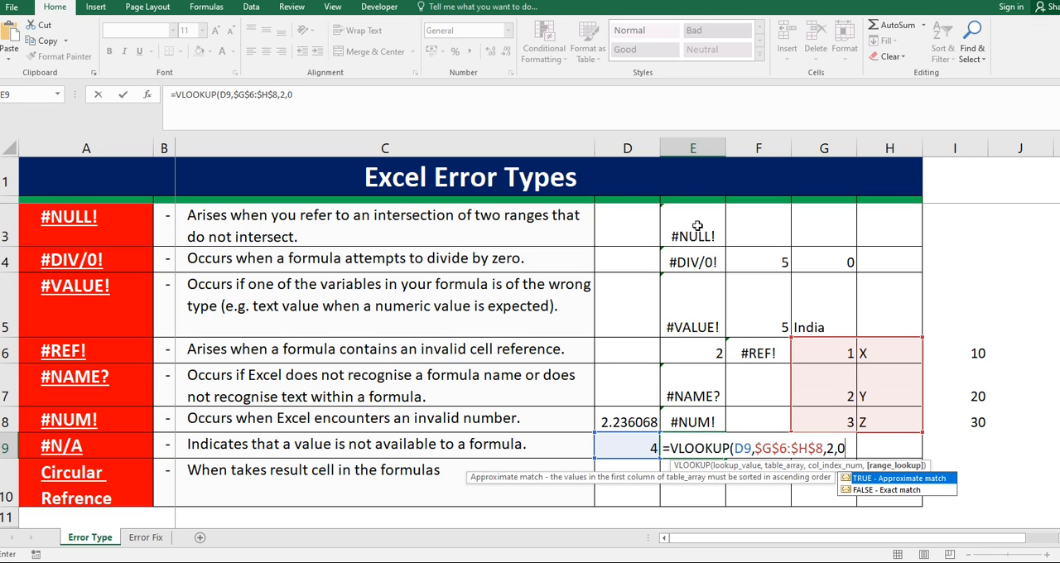
key(ctrl+Return)
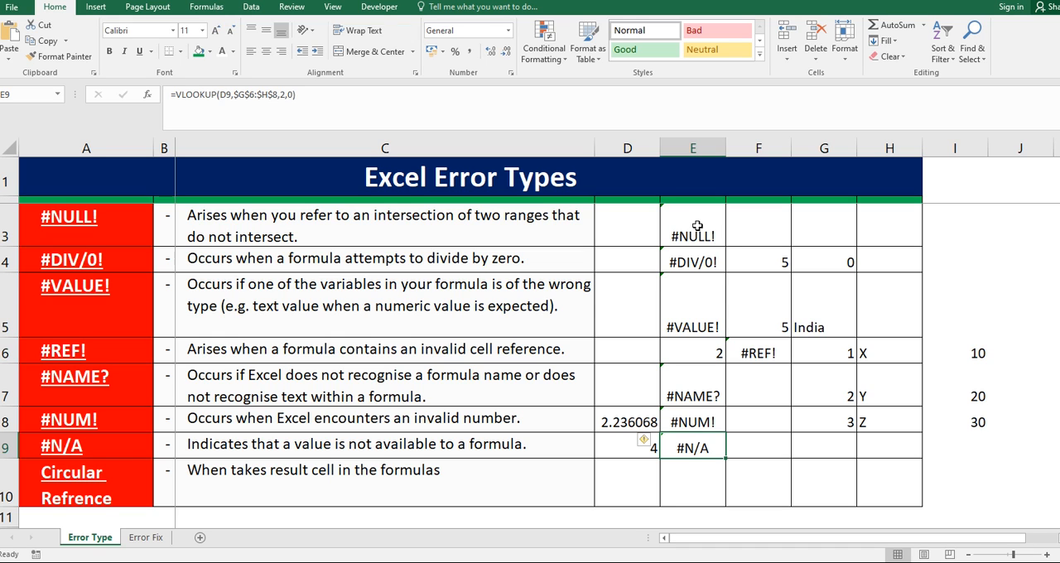
Step: Enter 5 in E10 and 6 in F10 for the circular reference example
key(Left)
key(Down)
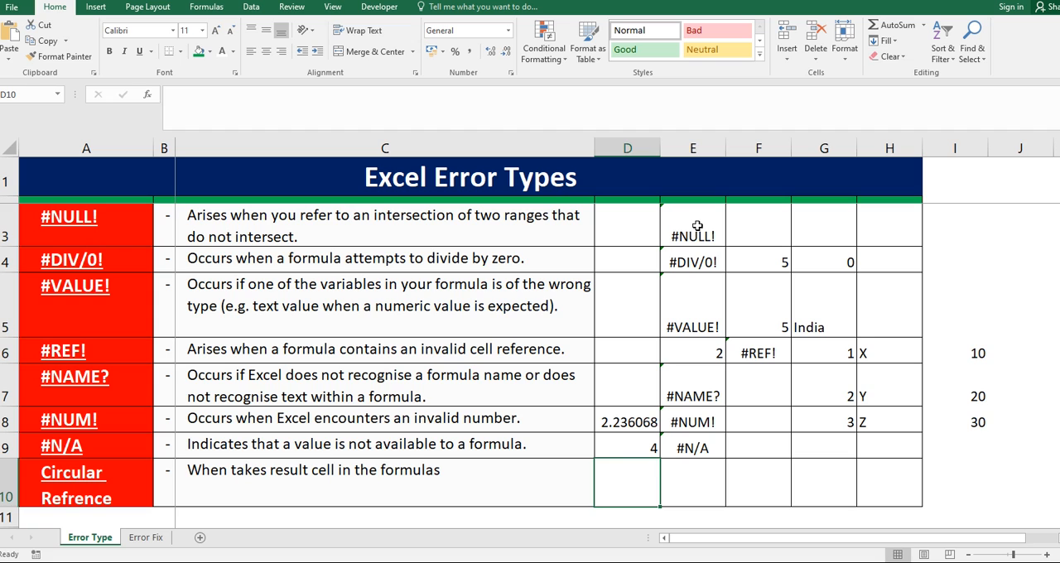
key(Right)
text(5)
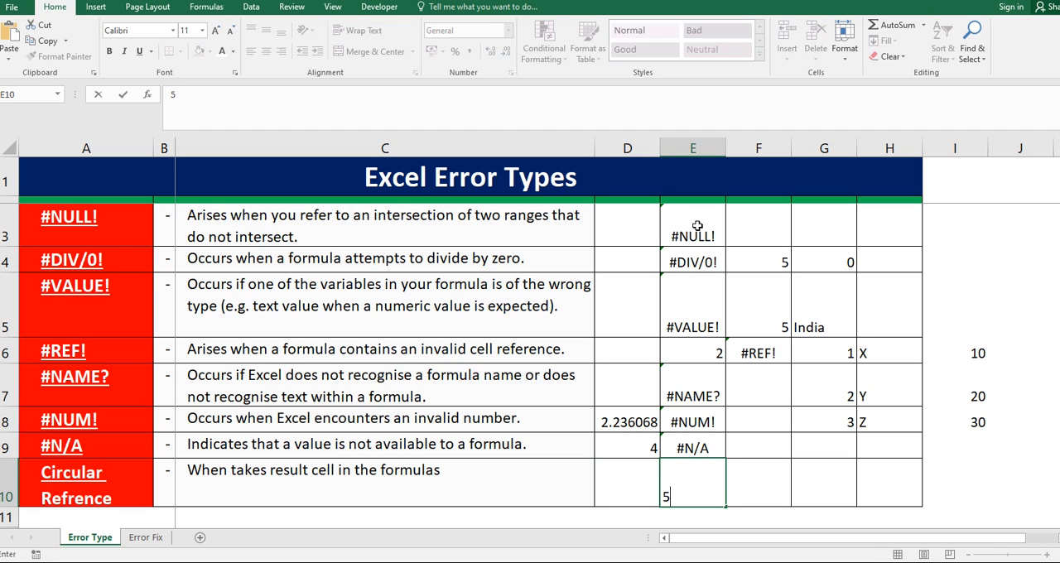
key(Right)
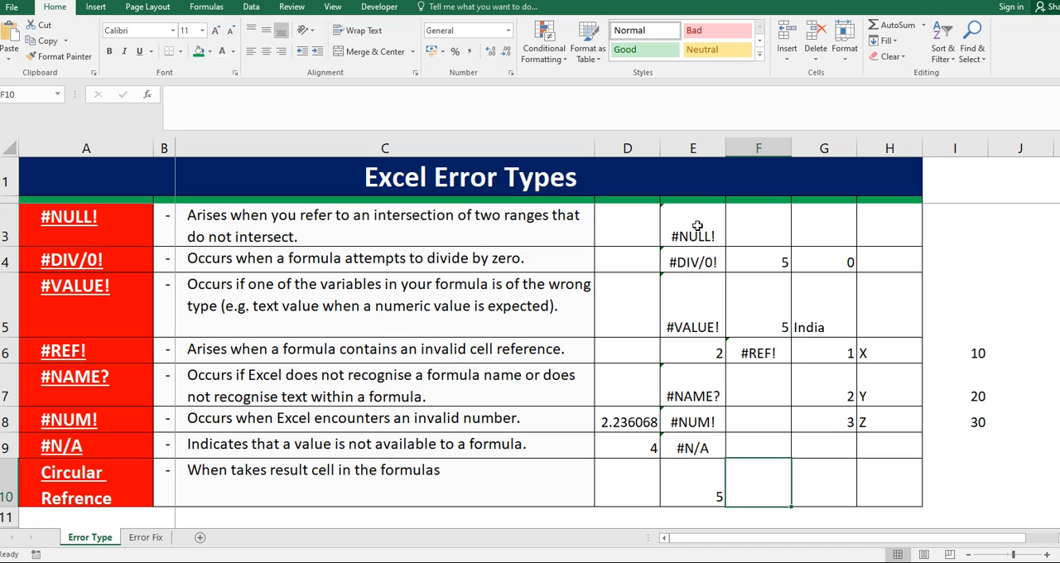
text(6)
key(Right)
Step: Enter =sum(E10:G10) in G10 to create a circular reference, and acknowledge the warning
text(=)
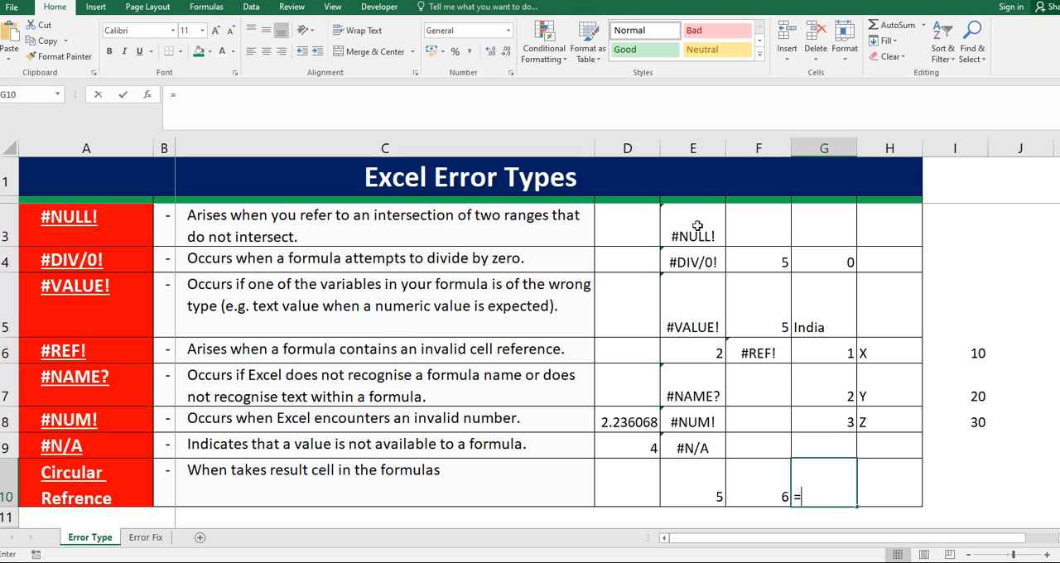
text(sum()
key(Left)
key(Left)
key(shift+Right)
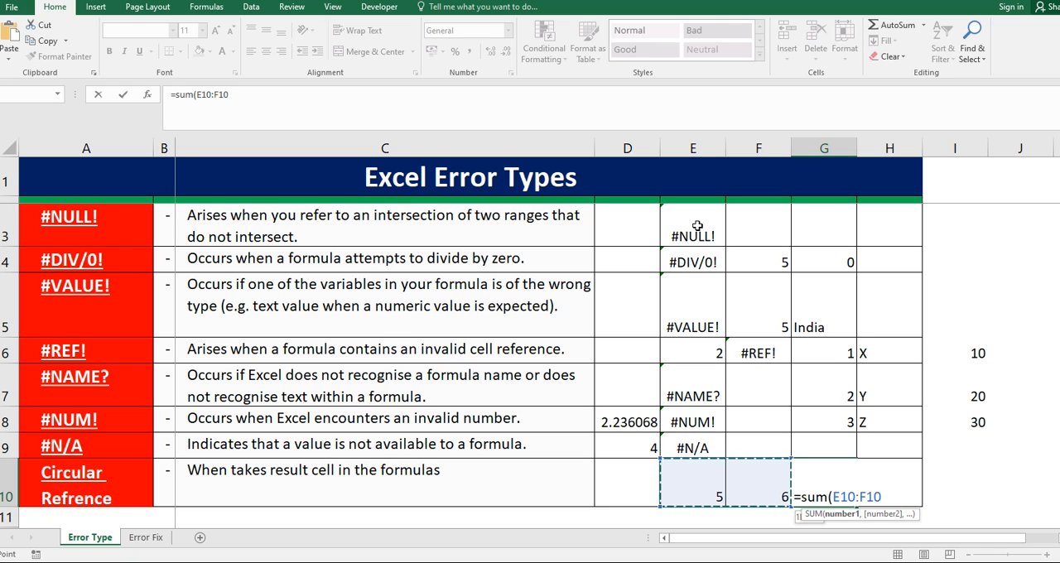
key(shift+Right)
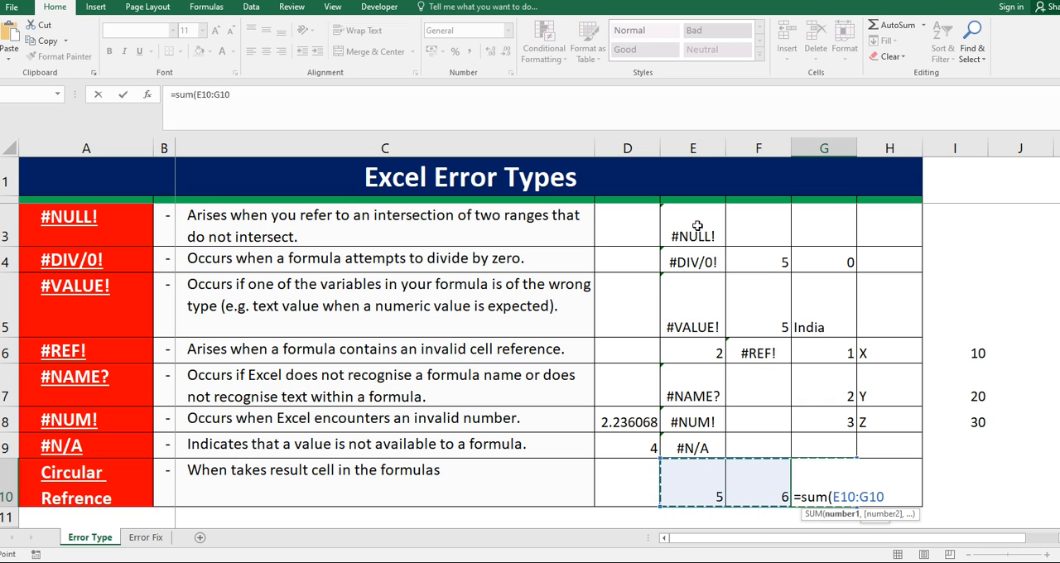
text())
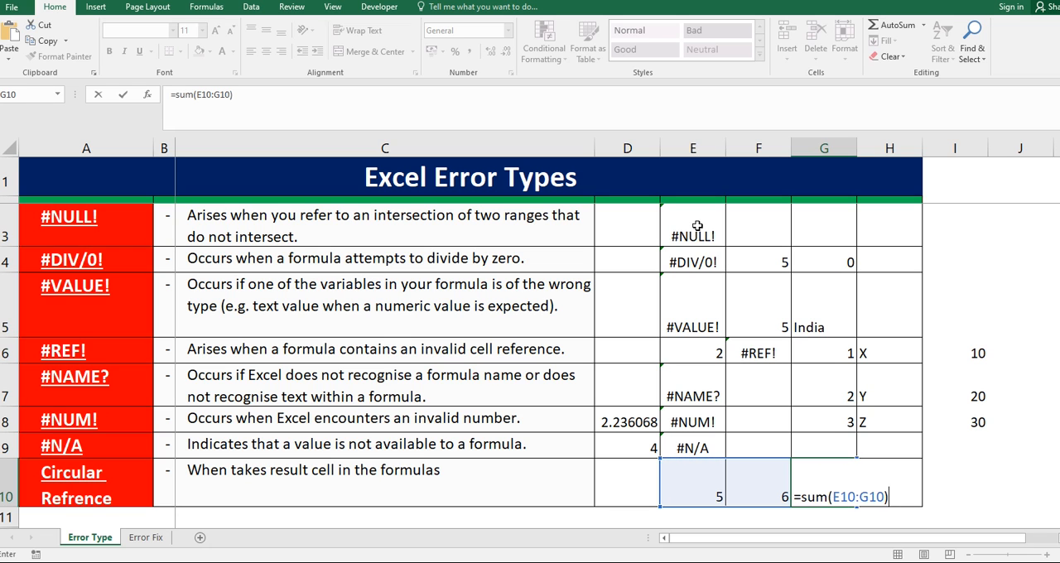
key(Return)
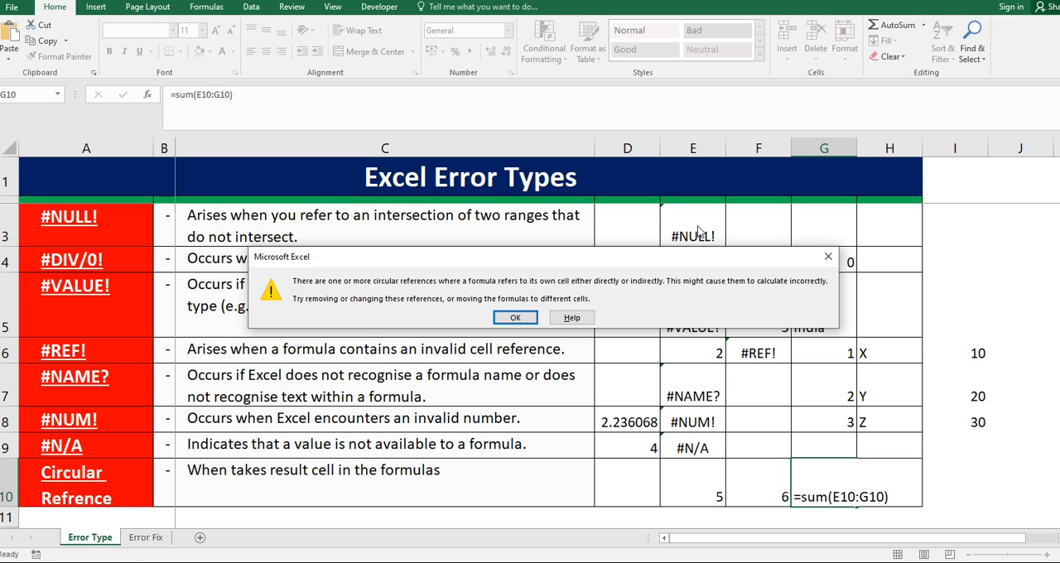
key(Return)
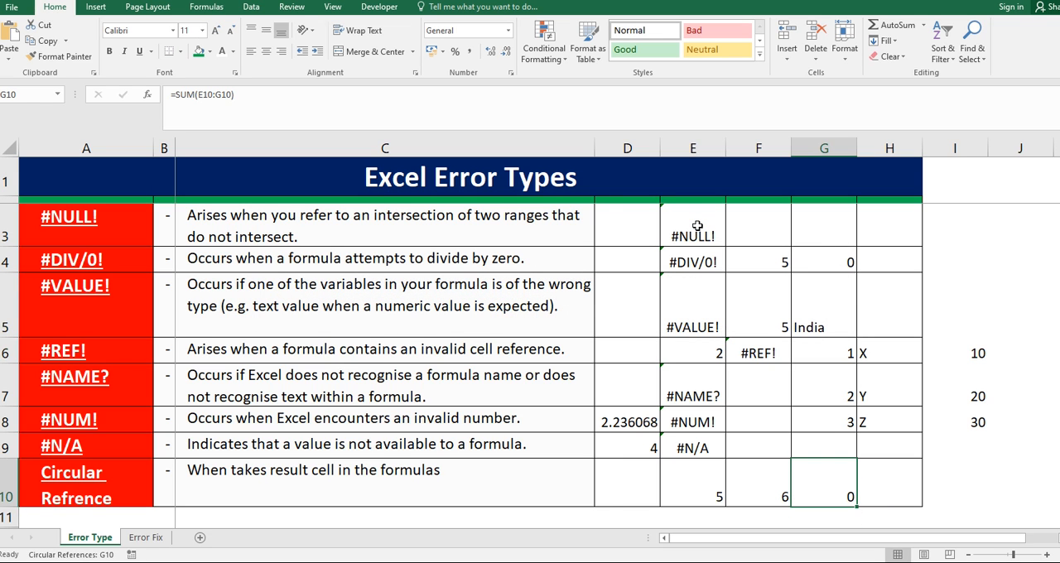